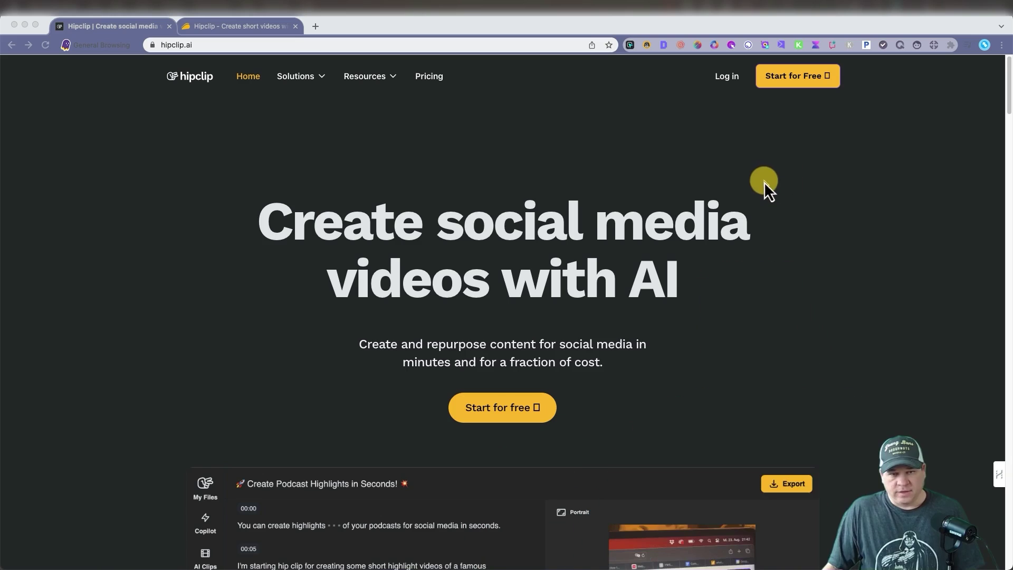
Step: Review the hipclip.ai features and pricing plans, then switch to the AppSumo Hipclip lifetime-deal tab
{"action": "scroll", "coordinate": [762, 184], "scroll_direction": "down", "scroll_amount": 5}
{"action": "scroll", "coordinate": [762, 184], "scroll_direction": "down", "scroll_amount": 20}
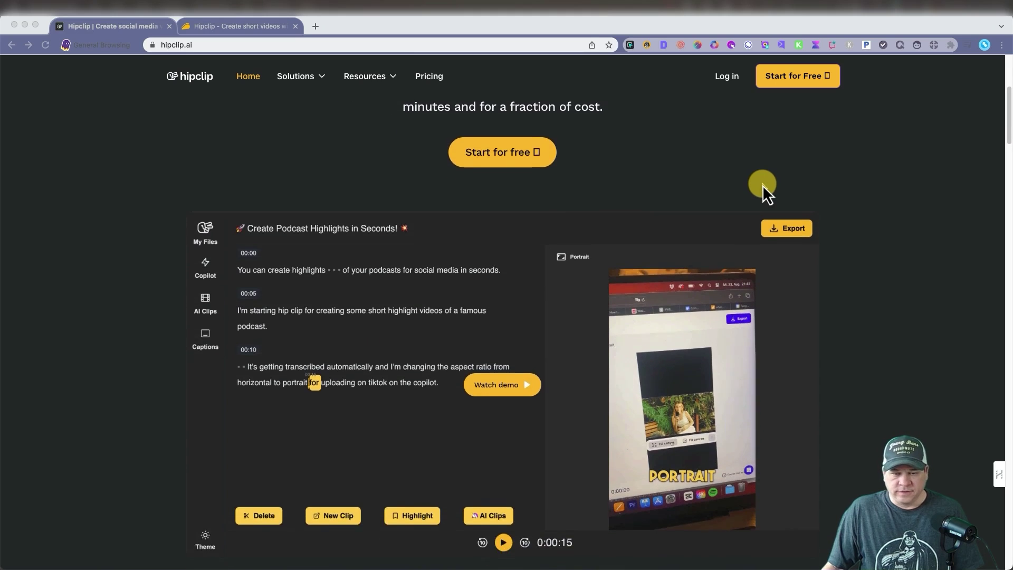
{"action": "scroll", "coordinate": [758, 189], "scroll_direction": "down", "scroll_amount": 1}
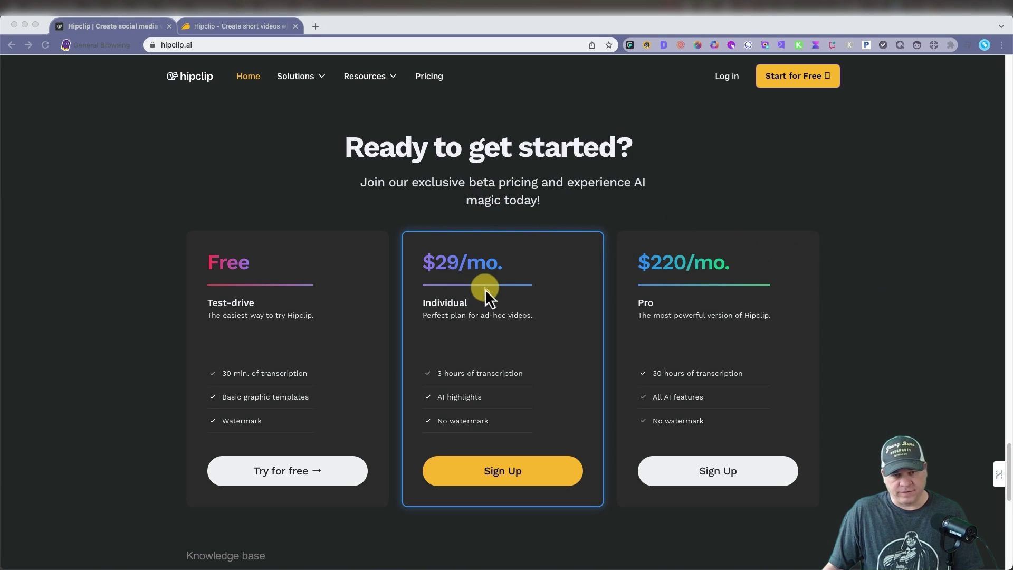
{"action": "scroll", "coordinate": [377, 222], "scroll_direction": "up", "scroll_amount": 20}
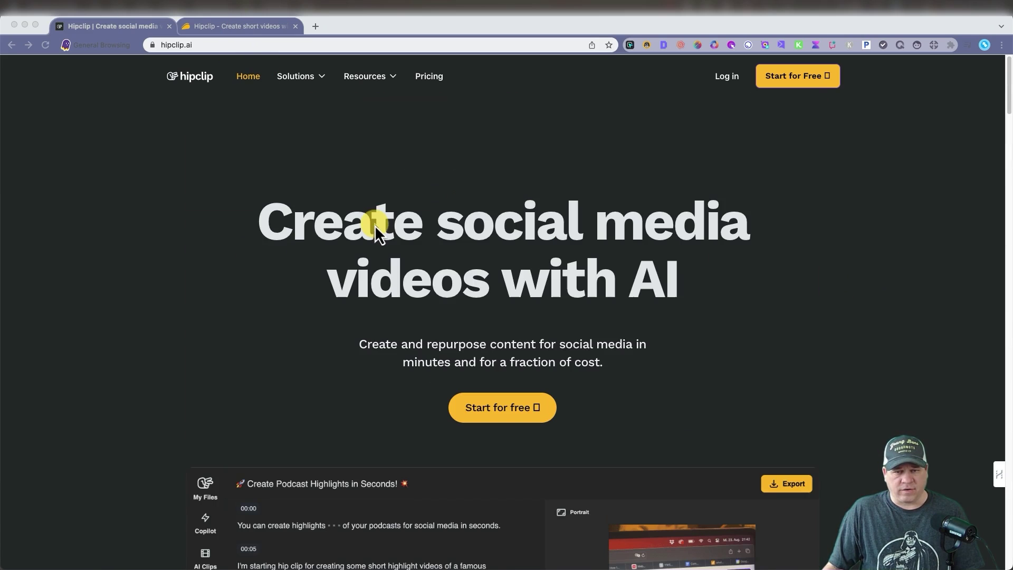
{"action": "left_click", "coordinate": [255, 27]}
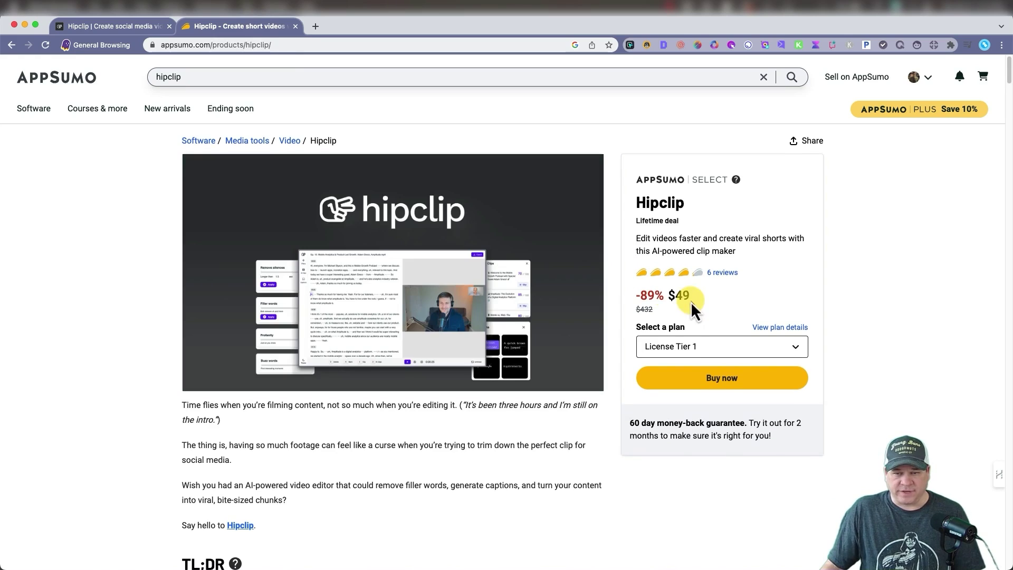
Step: Compare AppSumo's Hipclip license tiers ($49, $129, $279), keeping License Tier 3, and return to Overview
{"action": "scroll", "coordinate": [515, 293], "scroll_direction": "down", "scroll_amount": 8}
{"action": "scroll", "coordinate": [515, 294], "scroll_direction": "down", "scroll_amount": 20}
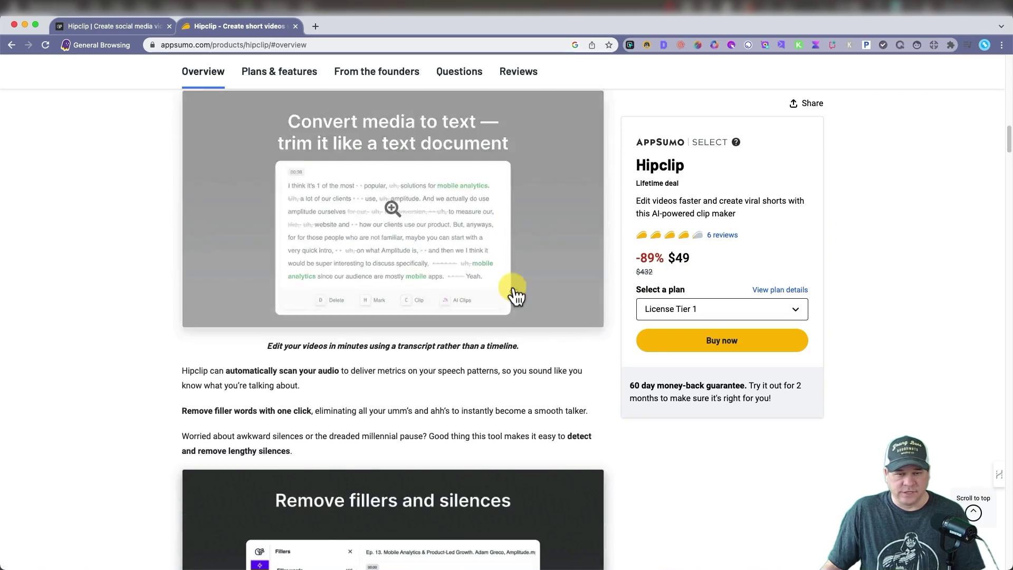
{"action": "scroll", "coordinate": [515, 293], "scroll_direction": "down", "scroll_amount": 20}
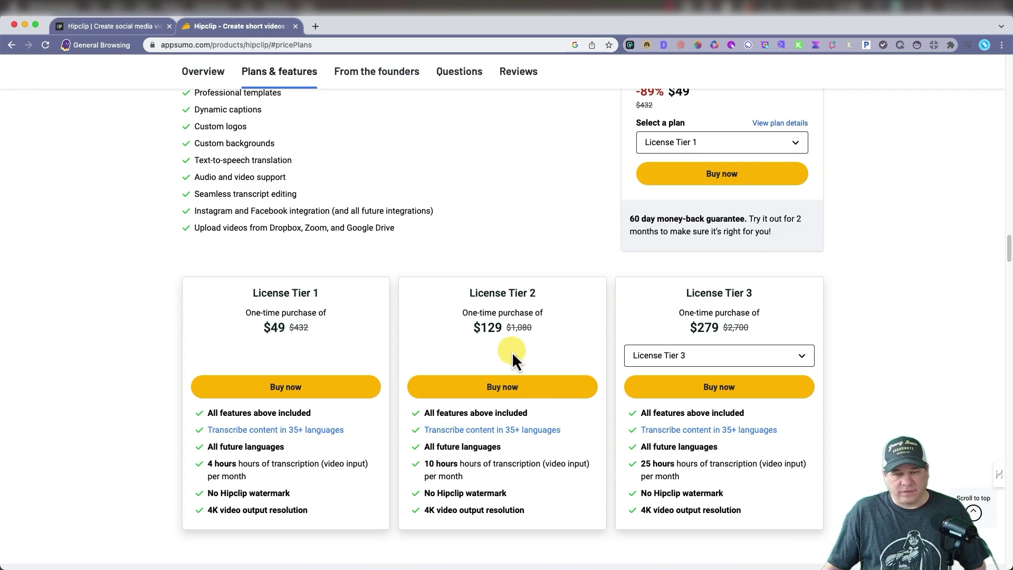
{"action": "left_click", "coordinate": [771, 356]}
{"action": "left_click", "coordinate": [887, 328]}
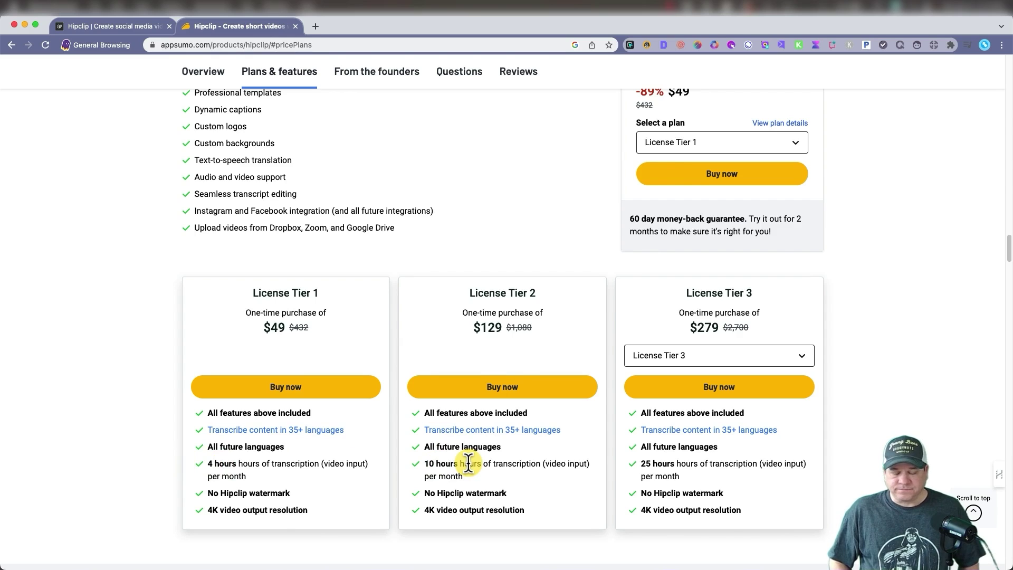
{"action": "left_click", "coordinate": [202, 72]}
Step: Sign in to the Hipclip studio from the homepage and toggle the colour theme
{"action": "left_click", "coordinate": [140, 27]}
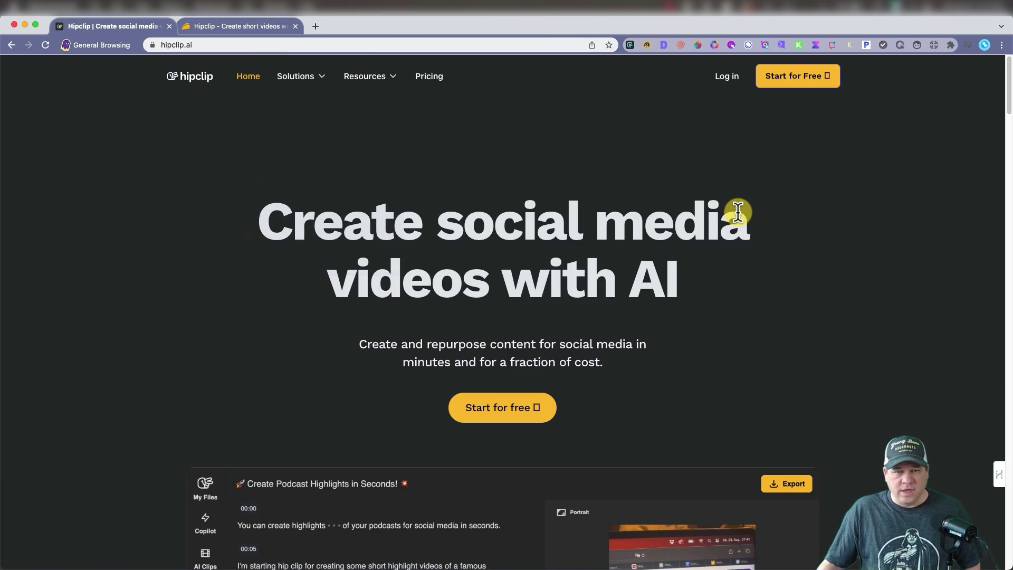
{"action": "left_click", "coordinate": [728, 86]}
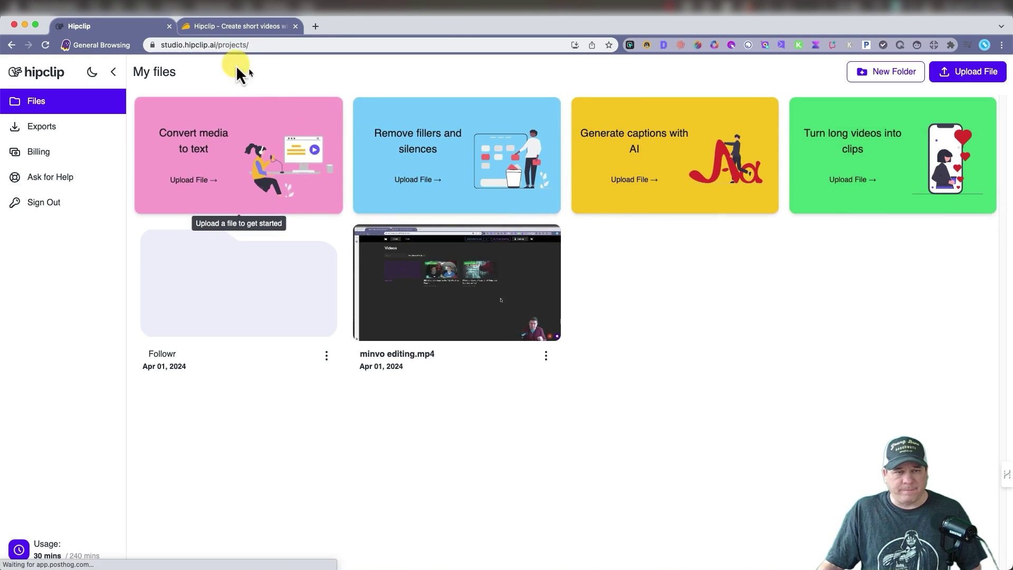
{"action": "left_click", "coordinate": [92, 72]}
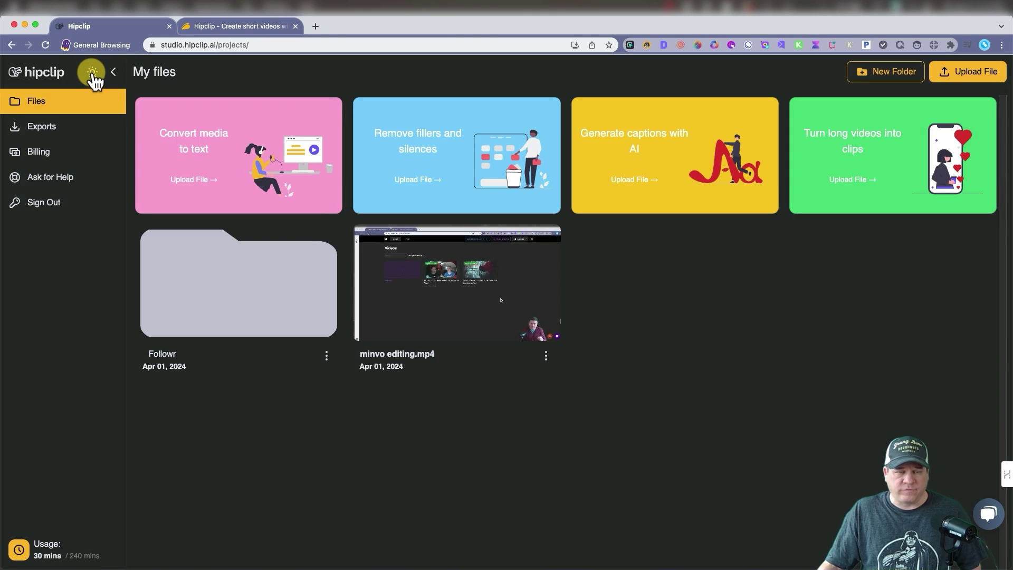
{"action": "left_click", "coordinate": [92, 73]}
{"action": "left_click", "coordinate": [92, 72]}
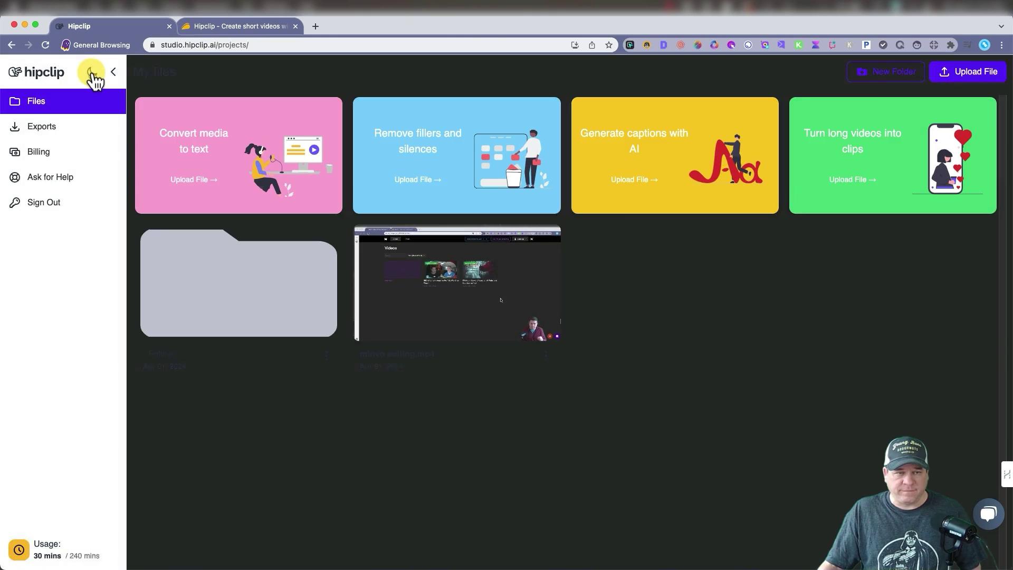
Step: Look at past exports, then view the Billing page showing License Tier 1 at $49
{"action": "left_click", "coordinate": [41, 127]}
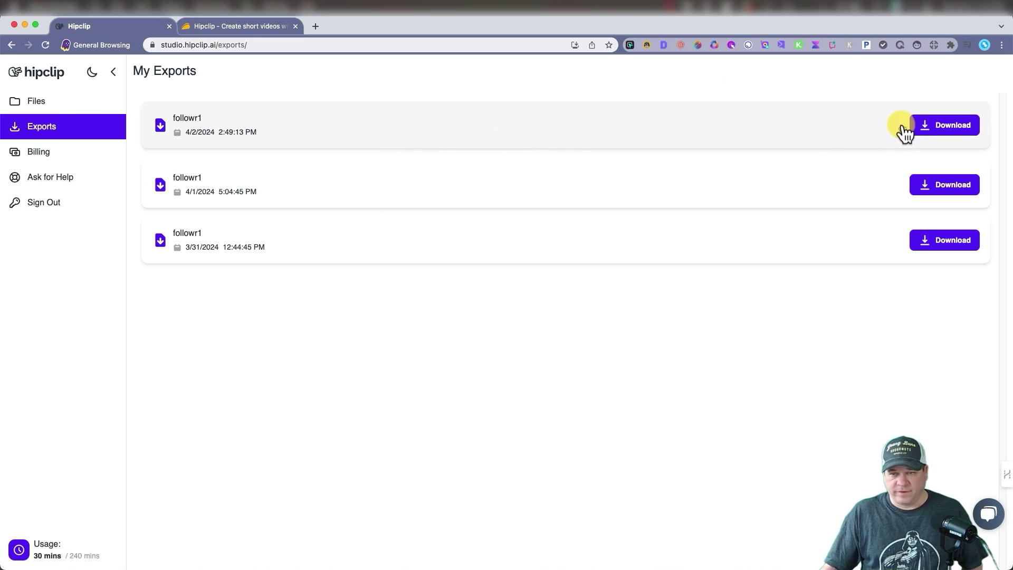
{"action": "left_click", "coordinate": [34, 153]}
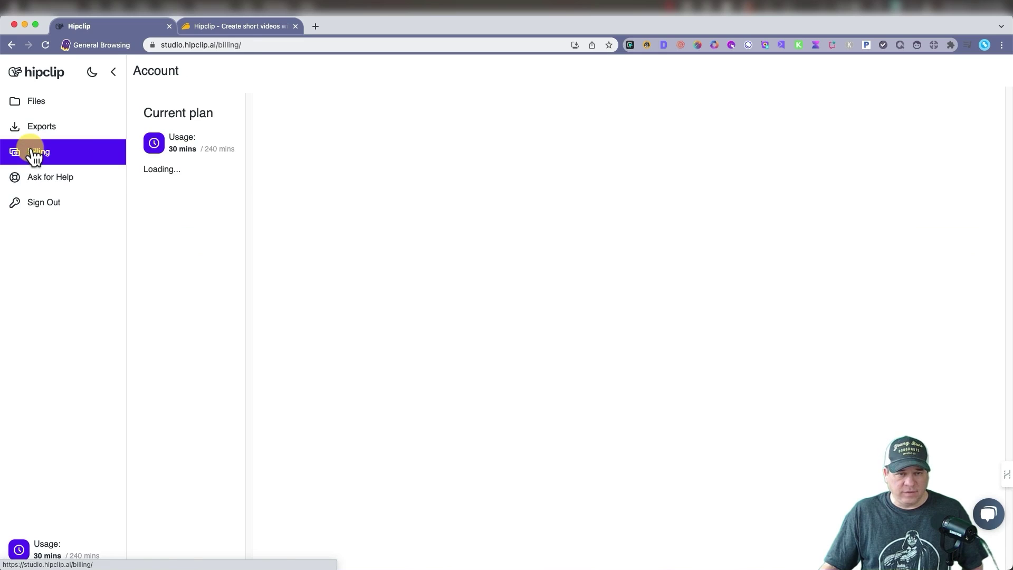
{"action": "scroll", "coordinate": [364, 459], "scroll_direction": "down", "scroll_amount": 5}
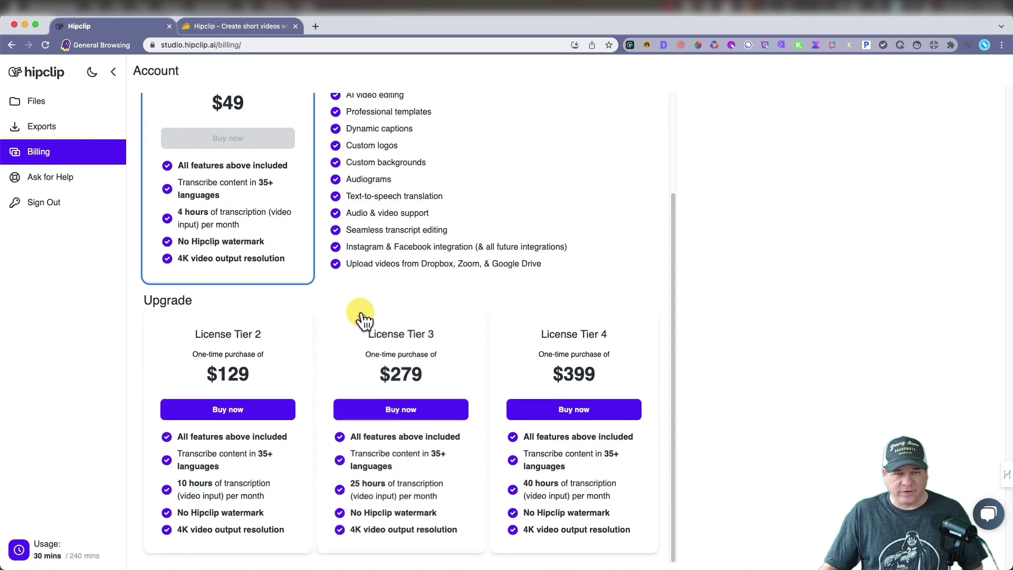
{"action": "scroll", "coordinate": [327, 293], "scroll_direction": "up", "scroll_amount": 5}
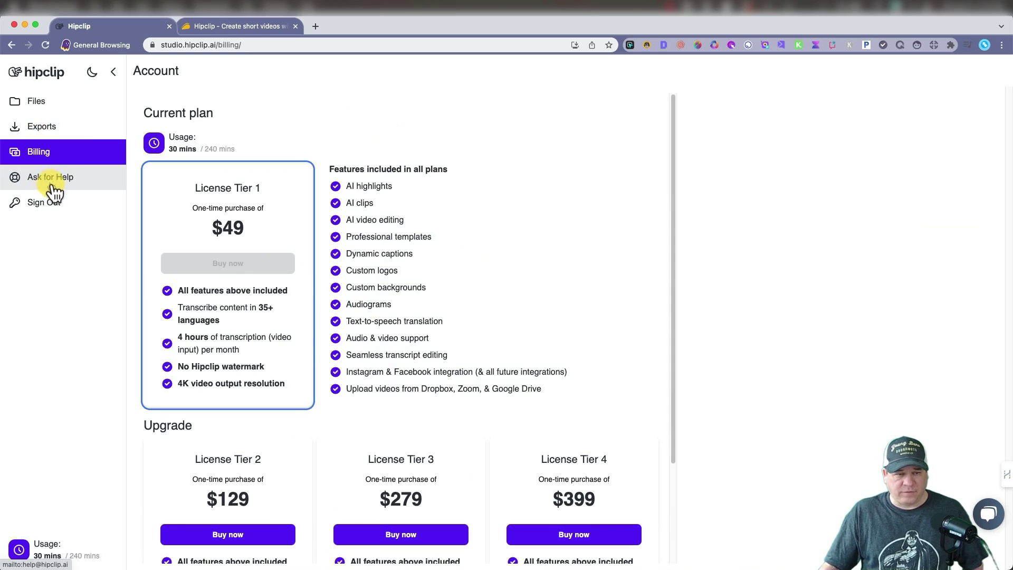
Step: Browse My files and the Followr folder, then start importing a long video to turn into clips
{"action": "left_click", "coordinate": [41, 112]}
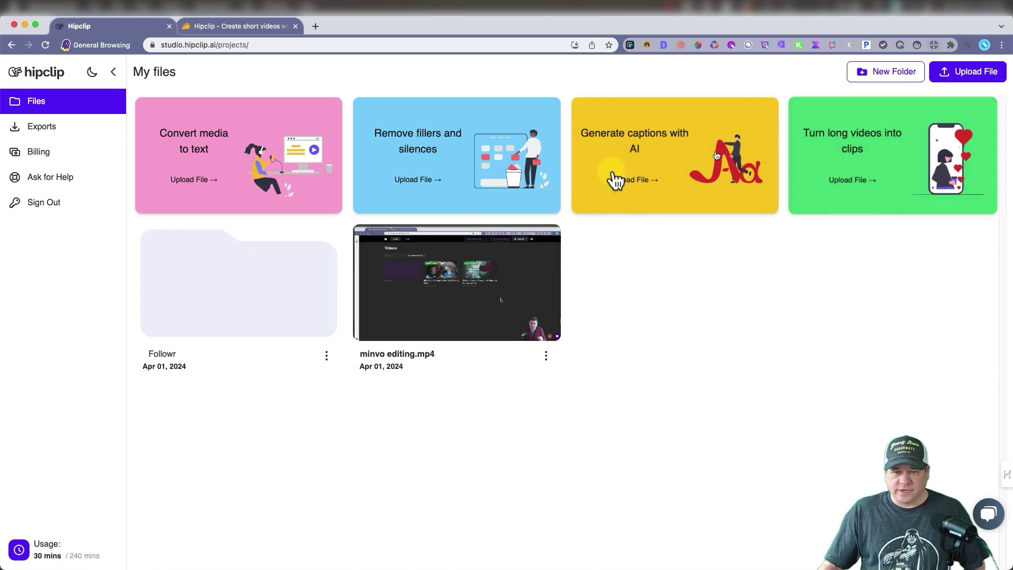
{"action": "left_click", "coordinate": [226, 298]}
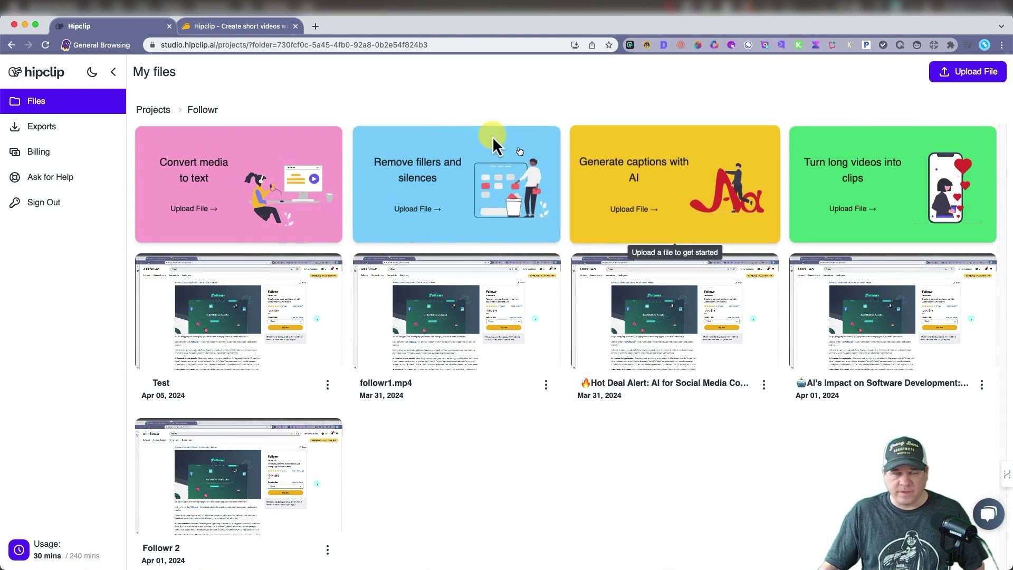
{"action": "left_click", "coordinate": [155, 111]}
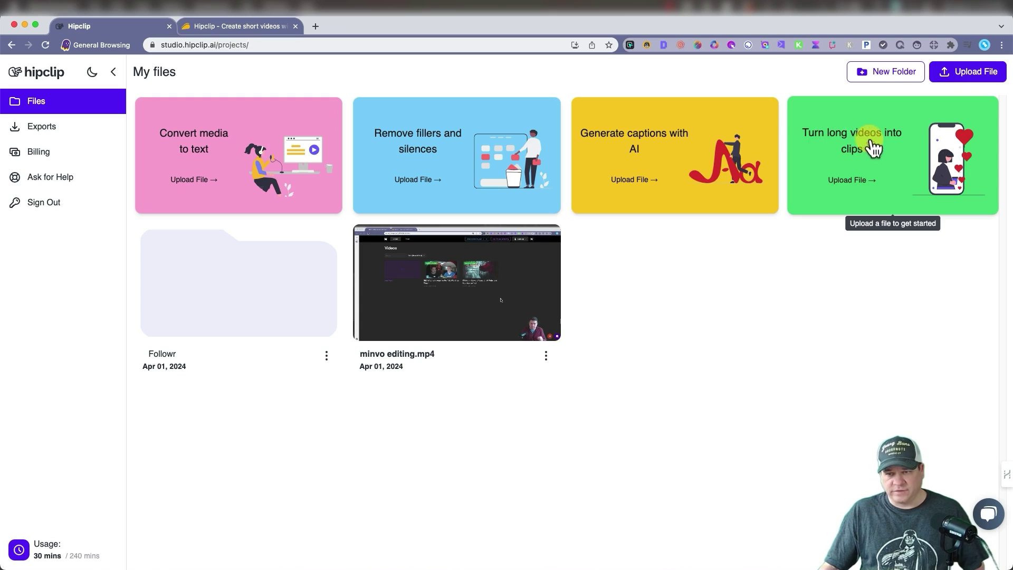
{"action": "left_click", "coordinate": [872, 173]}
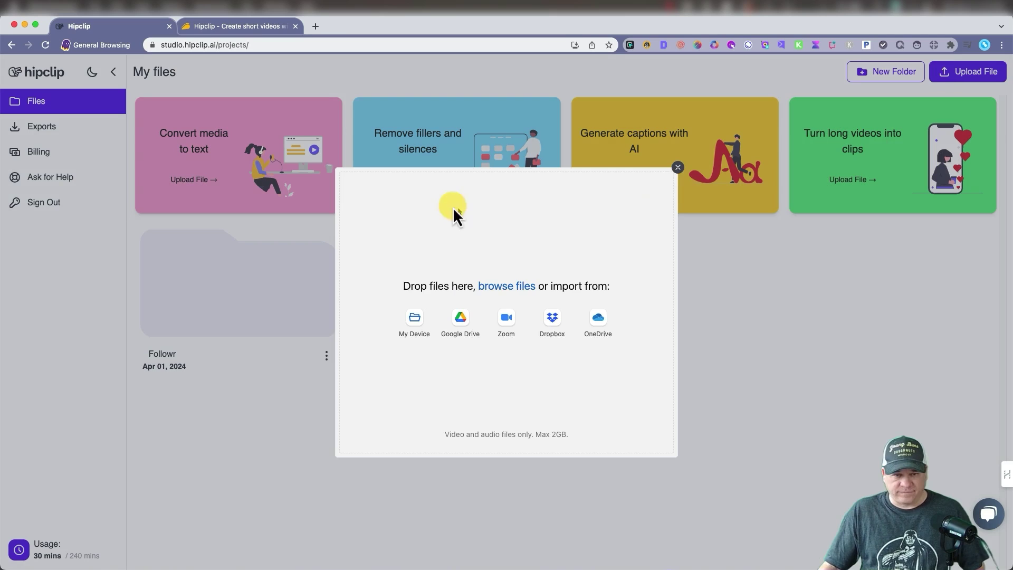
Step: Upload minvo editing.mp4 through the Upload File dialog so it appears beside the Followr folder
{"action": "left_click", "coordinate": [678, 167]}
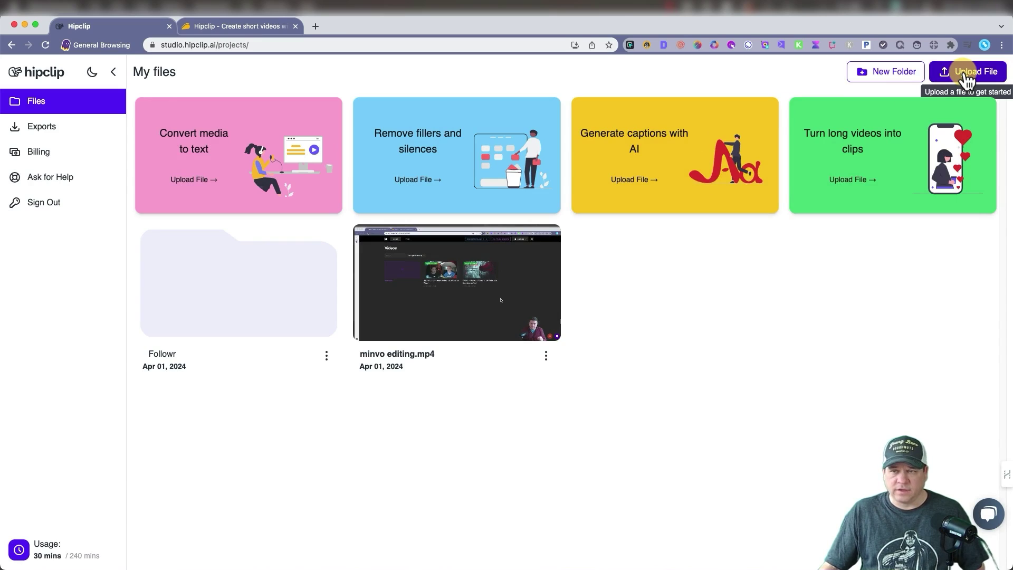
{"action": "left_click", "coordinate": [967, 79]}
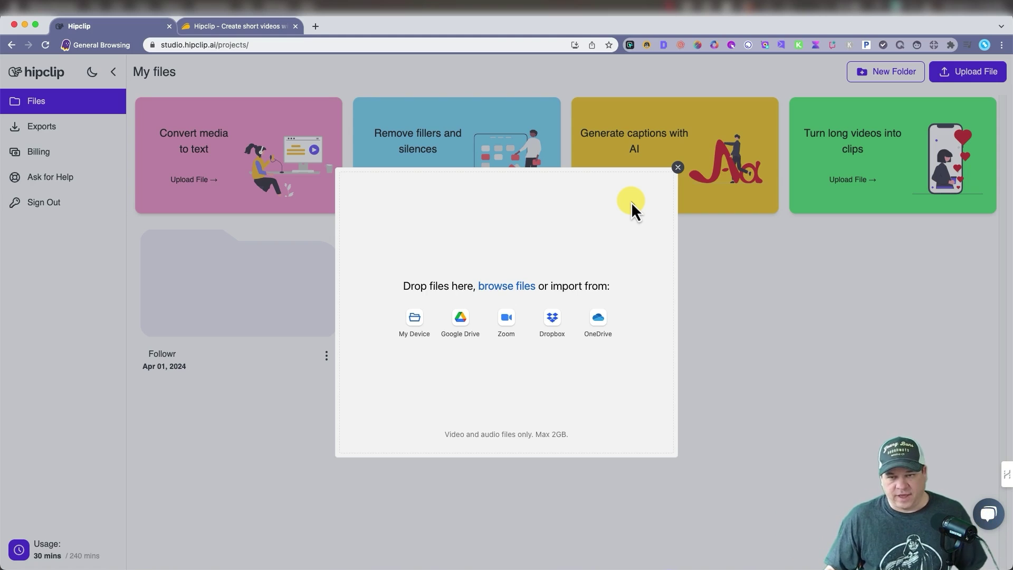
{"action": "left_click", "coordinate": [678, 168]}
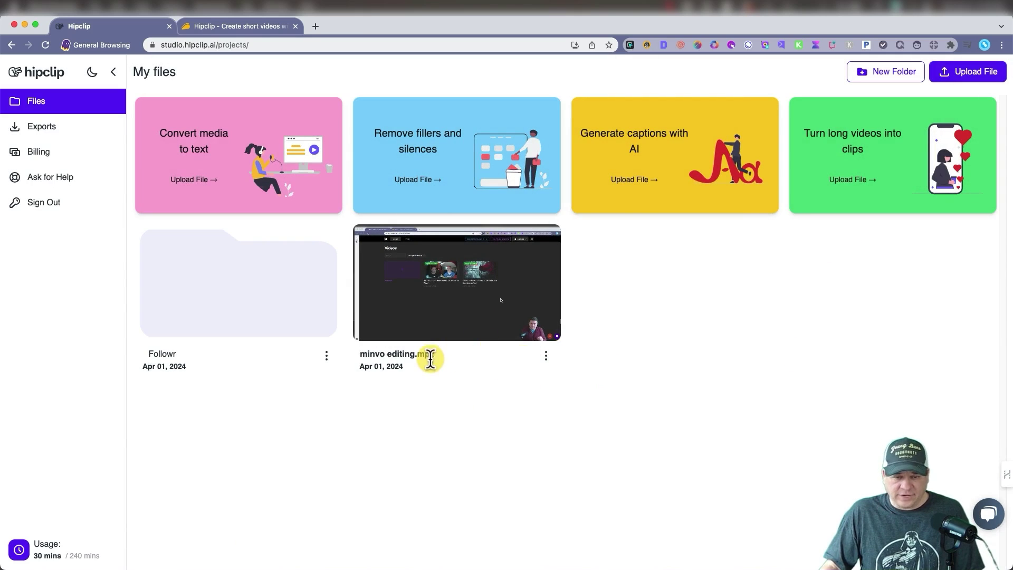
Step: Open the minvo editing.mp4 file card in the transcript editor
{"action": "left_click", "coordinate": [460, 283]}
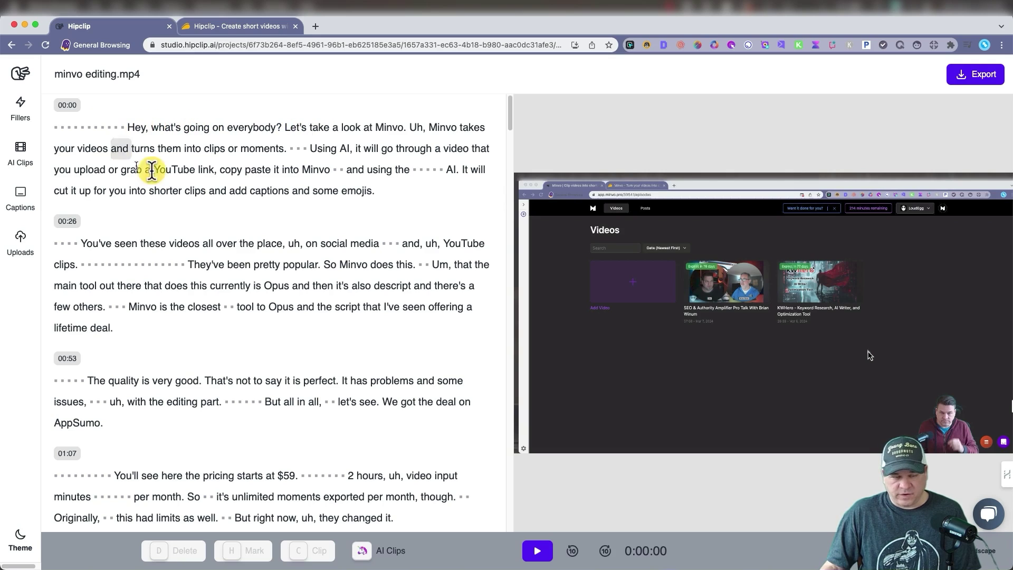
Step: Open the Fillers panel and preview the video's first 7 seconds
{"action": "left_click", "coordinate": [22, 115]}
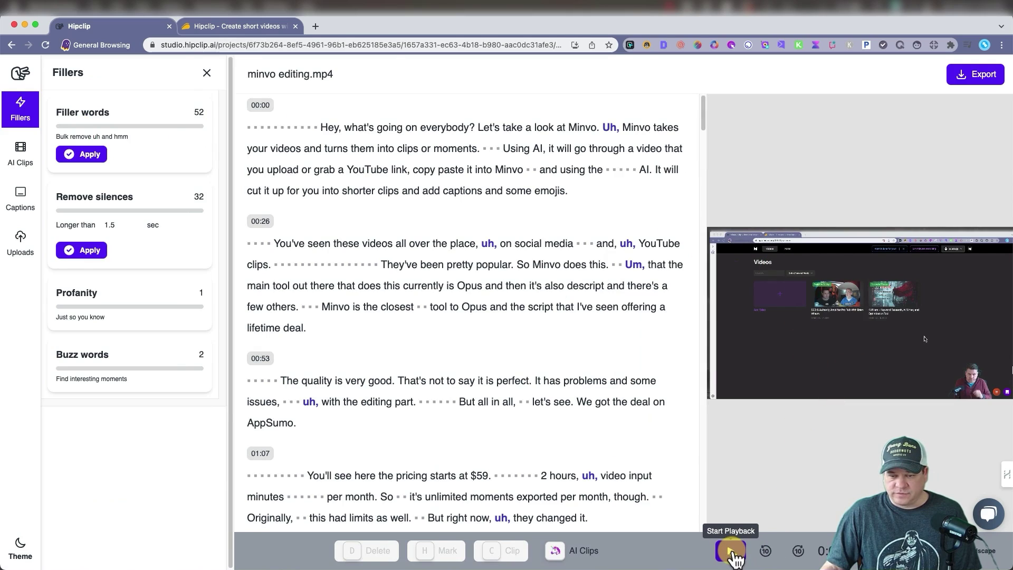
{"action": "left_click", "coordinate": [731, 551]}
{"action": "key", "text": "XF86AudioRaiseVolume"}
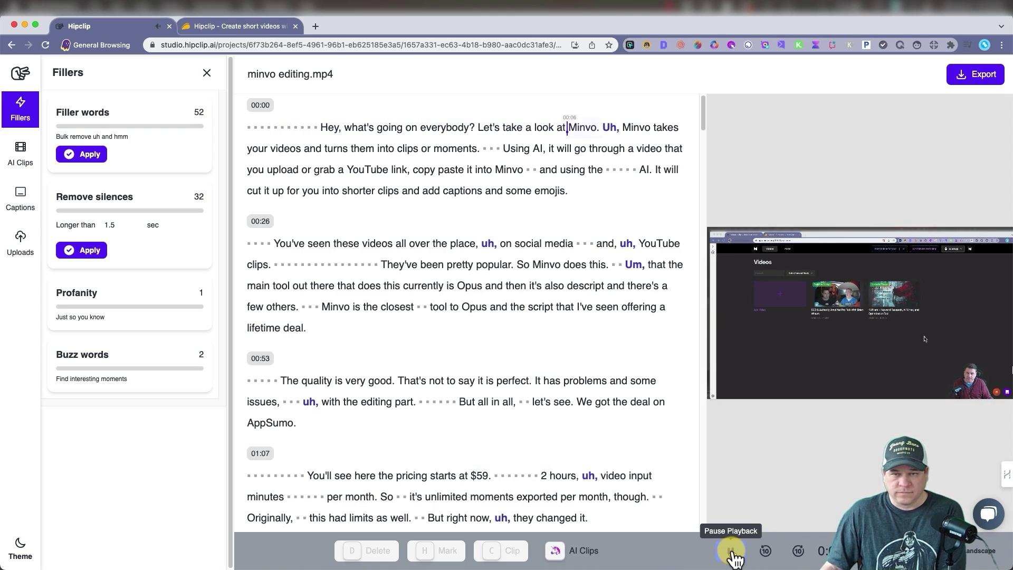
{"action": "left_click", "coordinate": [732, 554]}
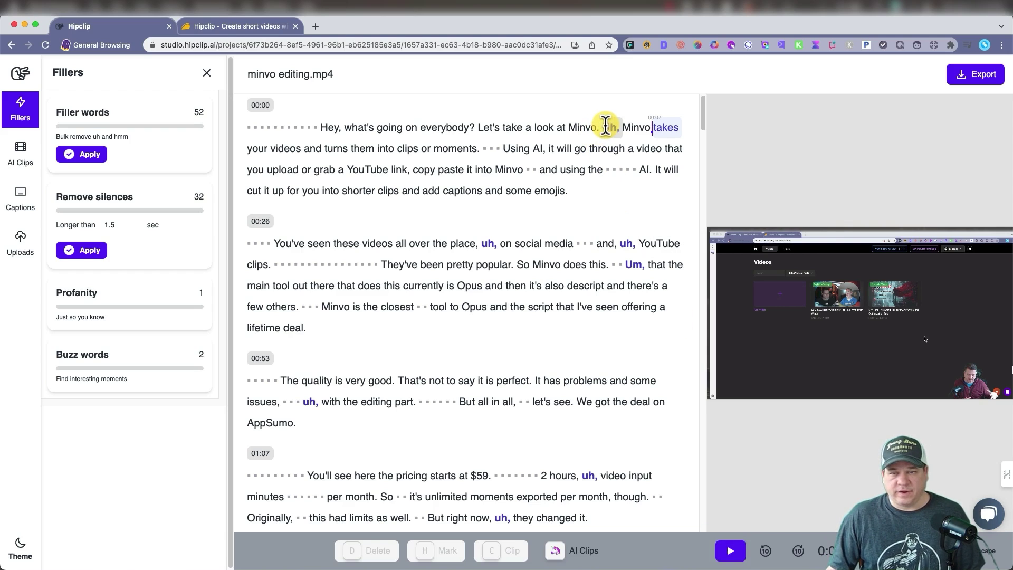
Step: Scroll through the transcript and place the edit point on the opening word 'Hey'
{"action": "scroll", "coordinate": [506, 241], "scroll_direction": "down", "scroll_amount": 1}
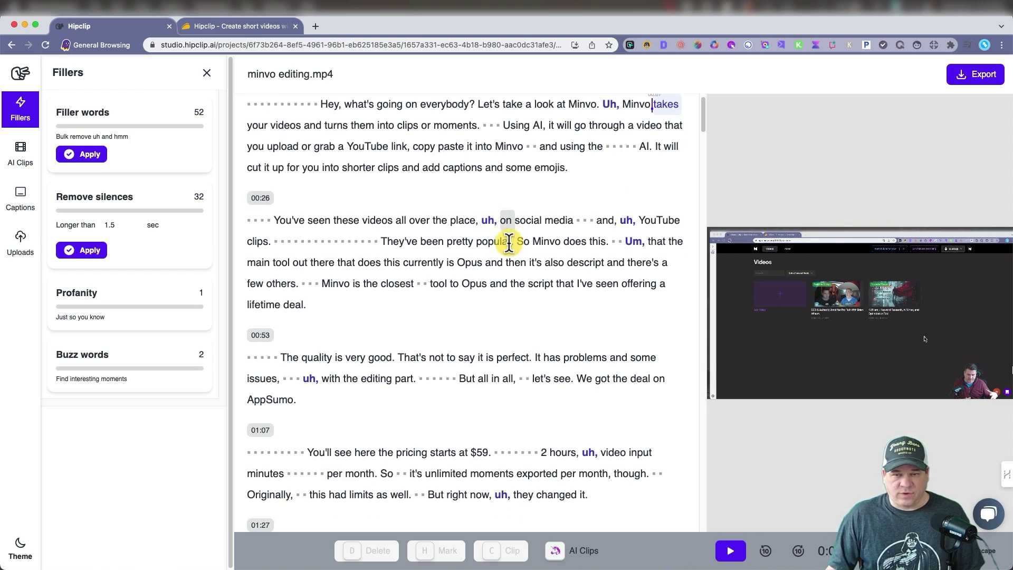
{"action": "scroll", "coordinate": [626, 251], "scroll_direction": "down", "scroll_amount": 5}
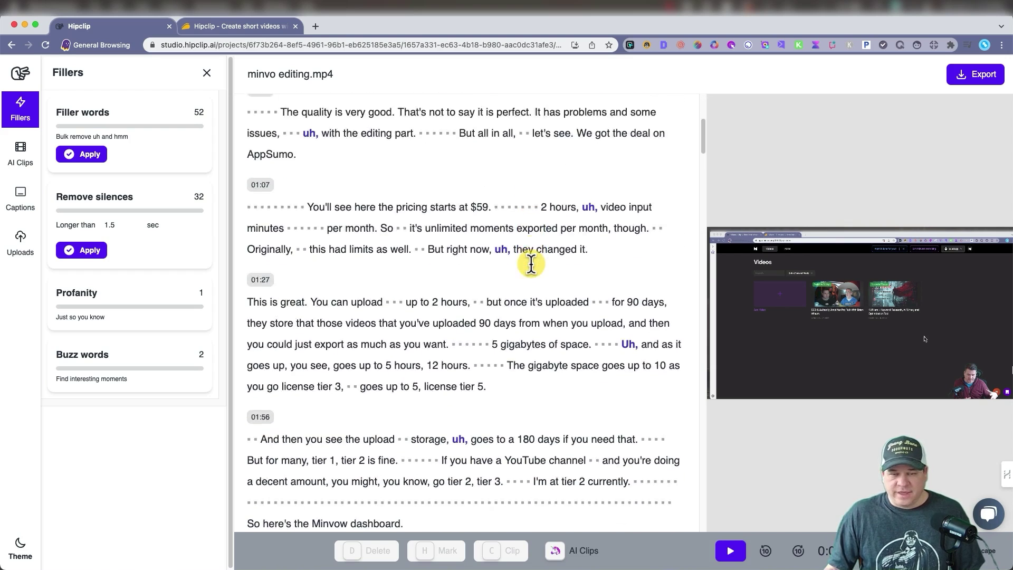
{"action": "scroll", "coordinate": [531, 264], "scroll_direction": "down", "scroll_amount": 1}
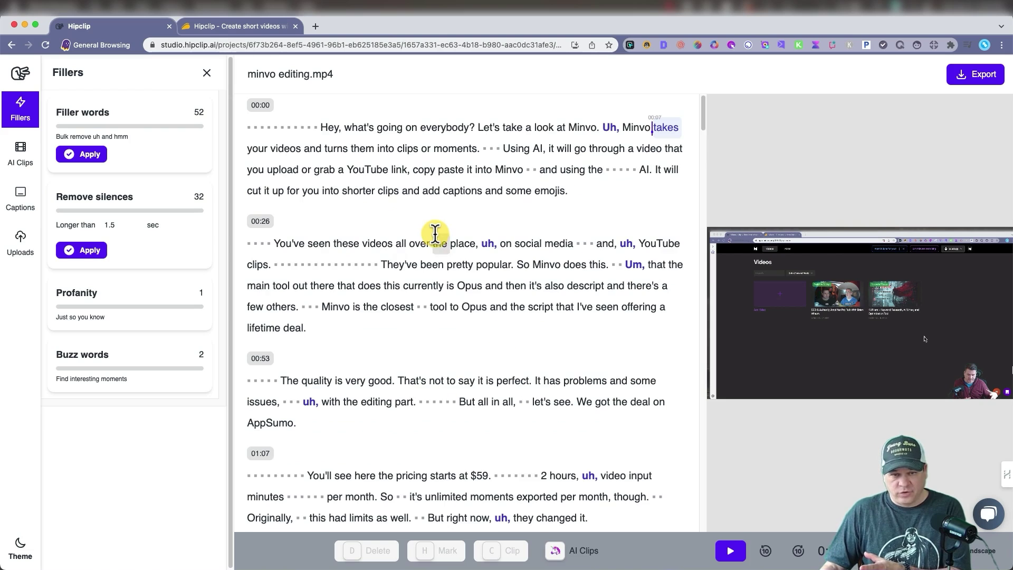
{"action": "scroll", "coordinate": [433, 235], "scroll_direction": "up", "scroll_amount": 6}
{"action": "left_click_drag", "start_coordinate": [324, 128], "coordinate": [350, 136]}
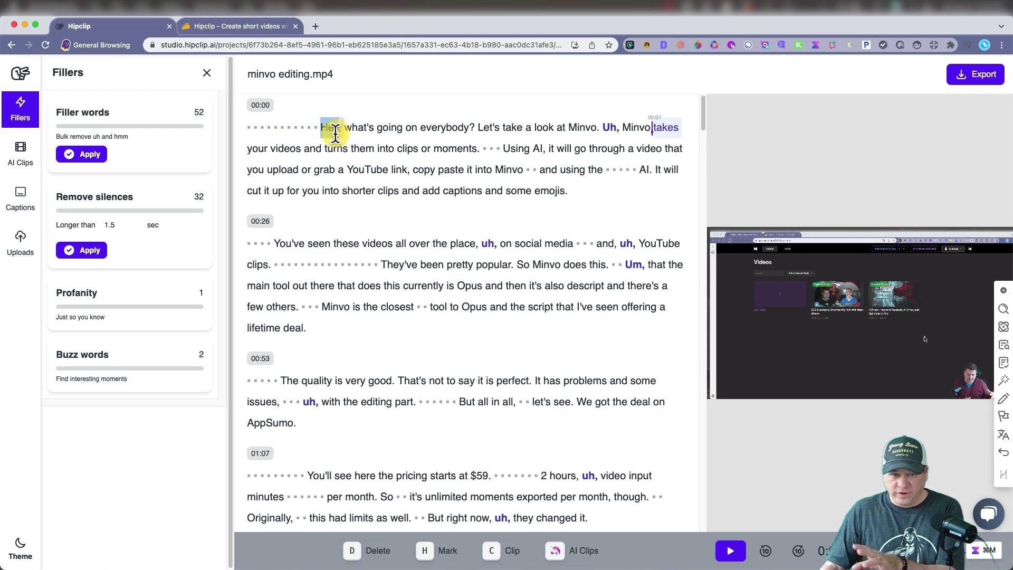
{"action": "left_click", "coordinate": [331, 132]}
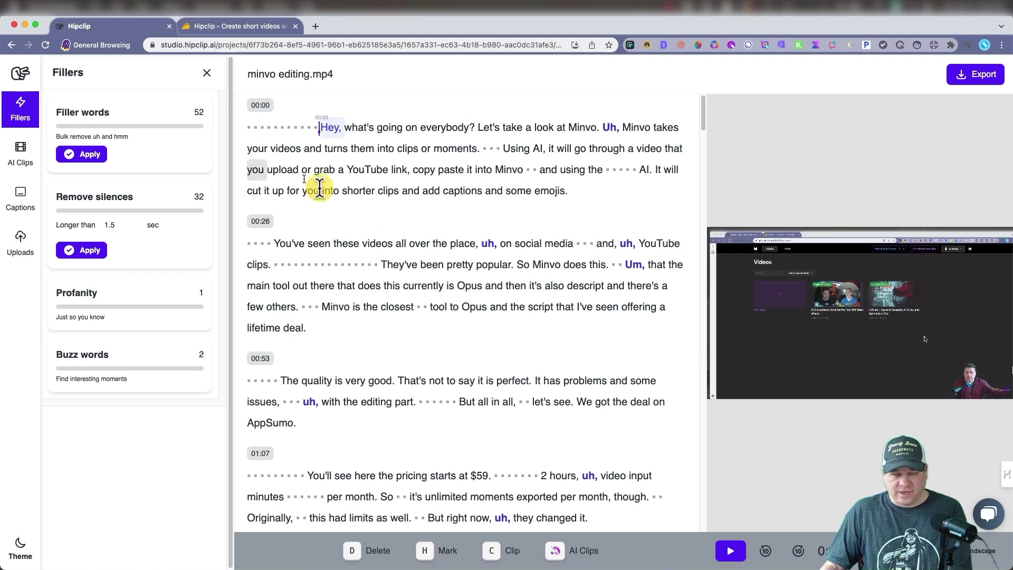
Step: Apply the Filler words removal so every uh and um is struck through
{"action": "scroll", "coordinate": [378, 332], "scroll_direction": "down", "scroll_amount": 1}
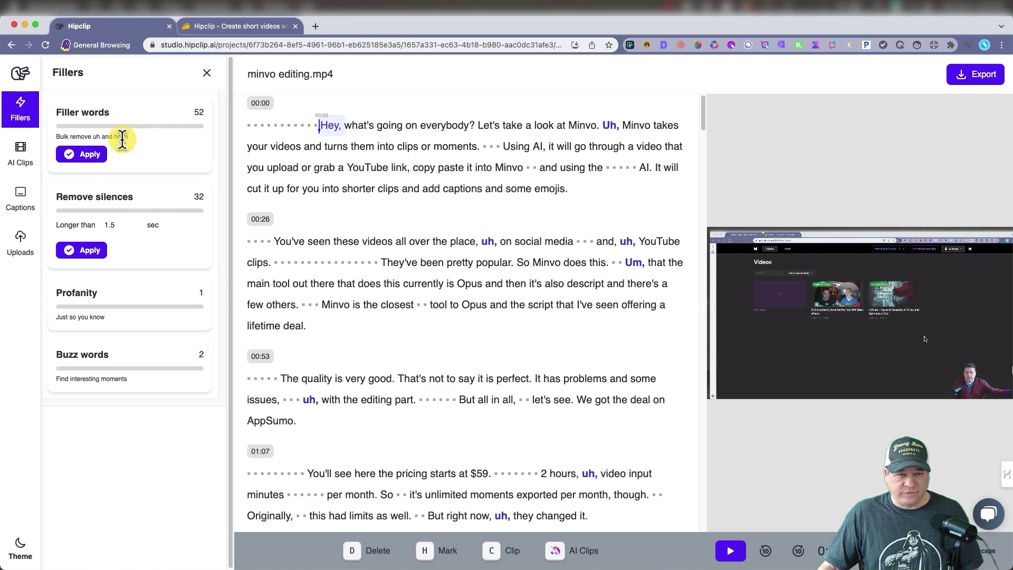
{"action": "left_click", "coordinate": [87, 154]}
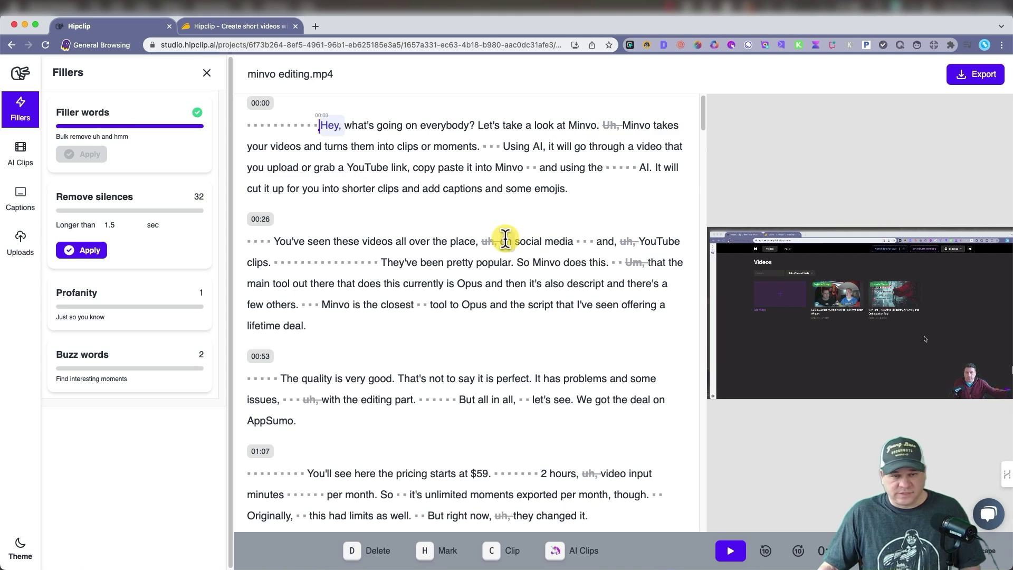
{"action": "scroll", "coordinate": [515, 289], "scroll_direction": "down", "scroll_amount": 5}
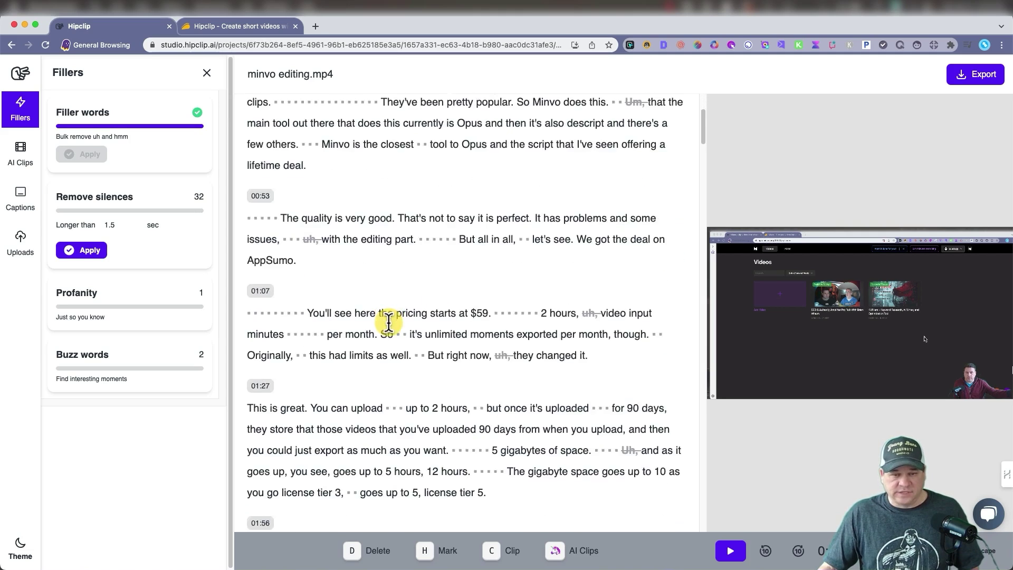
{"action": "scroll", "coordinate": [463, 312], "scroll_direction": "down", "scroll_amount": 5}
{"action": "scroll", "coordinate": [464, 312], "scroll_direction": "up", "scroll_amount": 10}
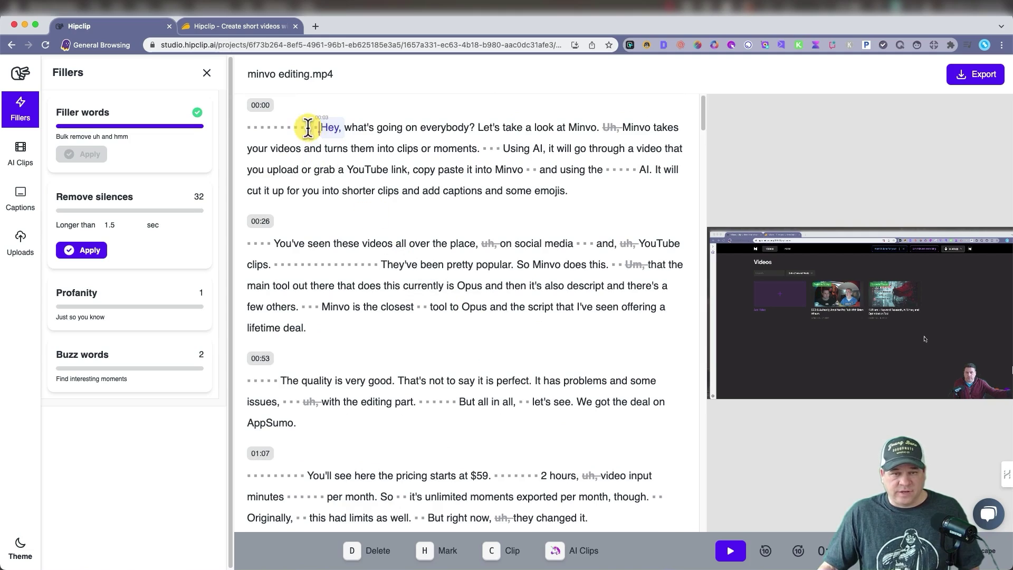
{"action": "left_click", "coordinate": [731, 552]}
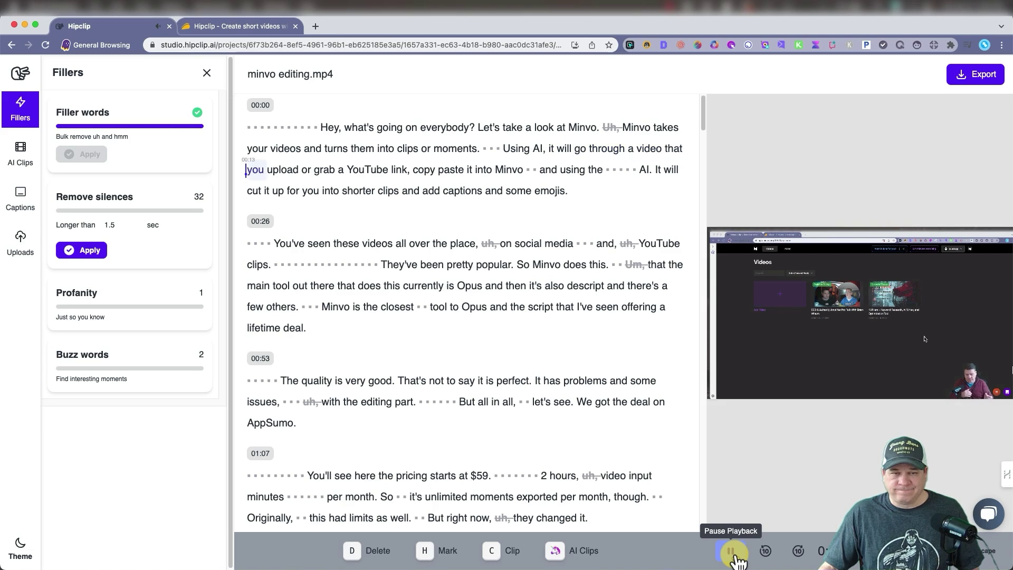
{"action": "left_click", "coordinate": [733, 553]}
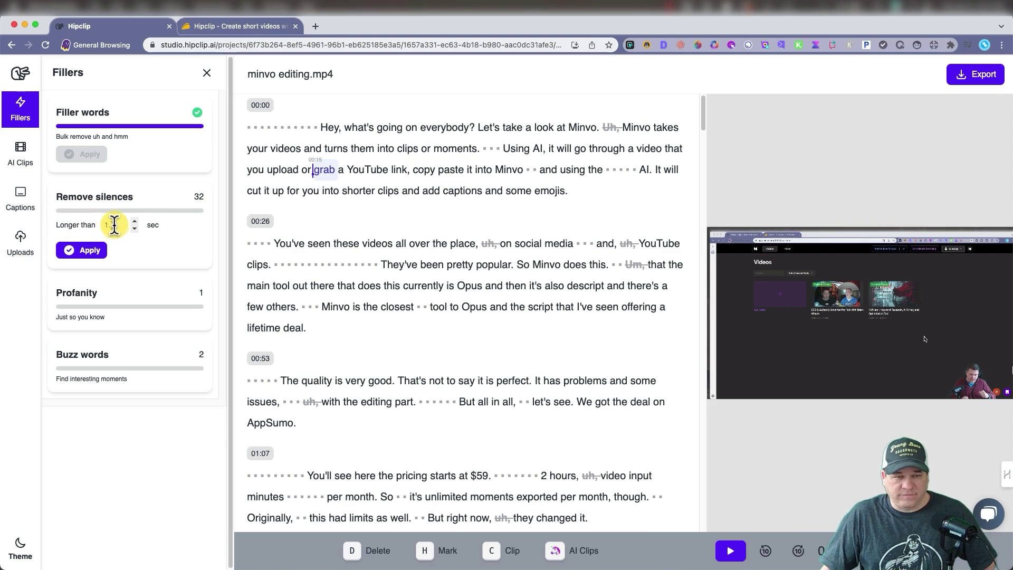
Step: Keep the silence threshold at 1.5 sec and apply Remove silences
{"action": "left_click", "coordinate": [134, 230]}
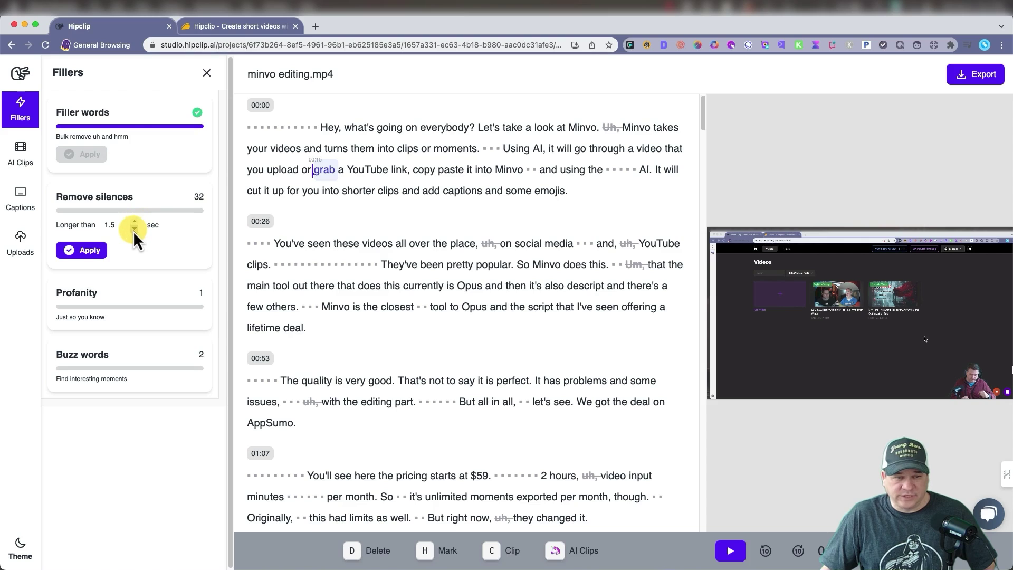
{"action": "left_click", "coordinate": [134, 222]}
{"action": "left_click", "coordinate": [89, 250]}
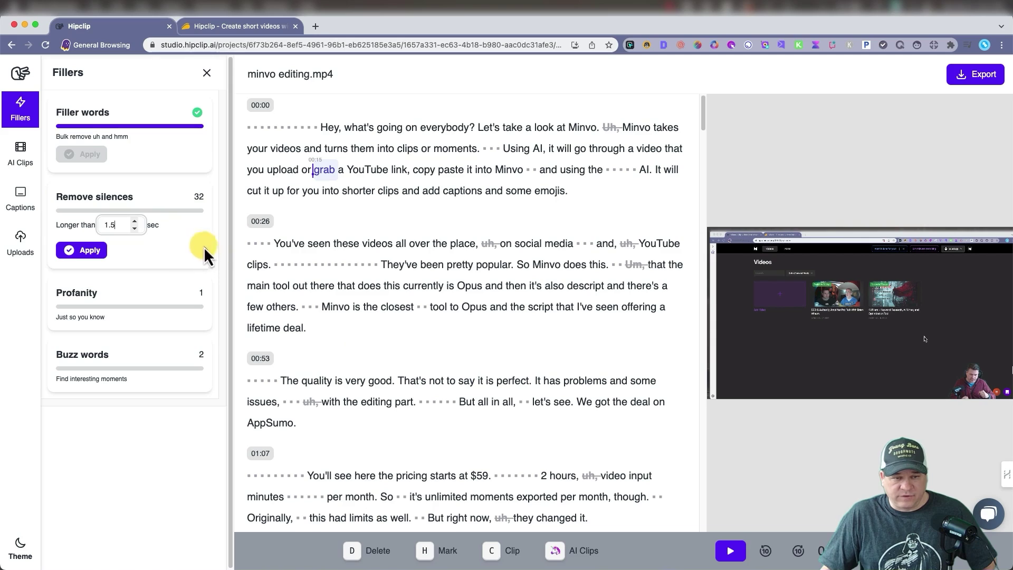
{"action": "left_click", "coordinate": [88, 251]}
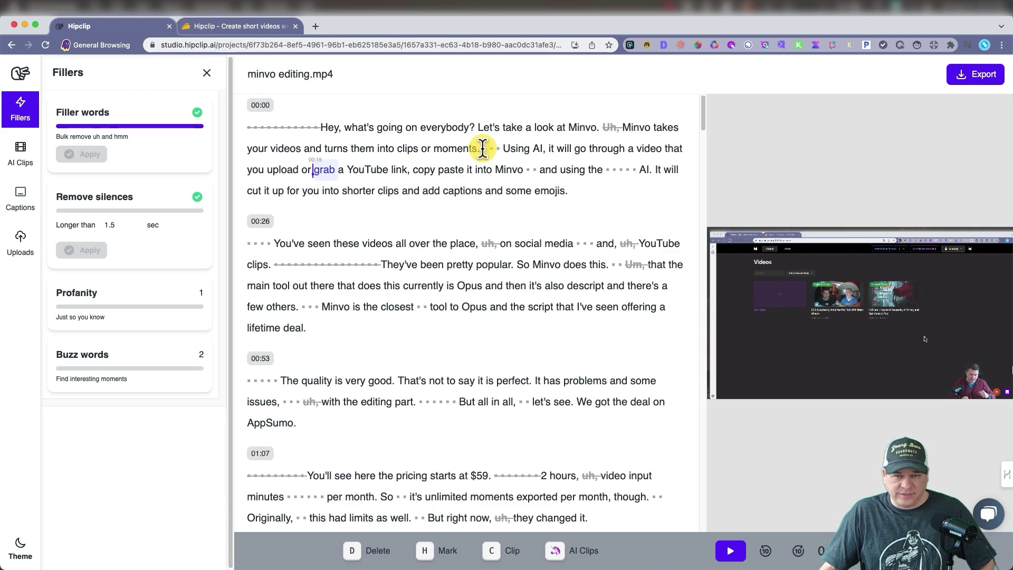
Step: Delete the short pause after 'moments.' and play back the edit from 'YouTube'
{"action": "left_click_drag", "start_coordinate": [482, 149], "coordinate": [512, 140]}
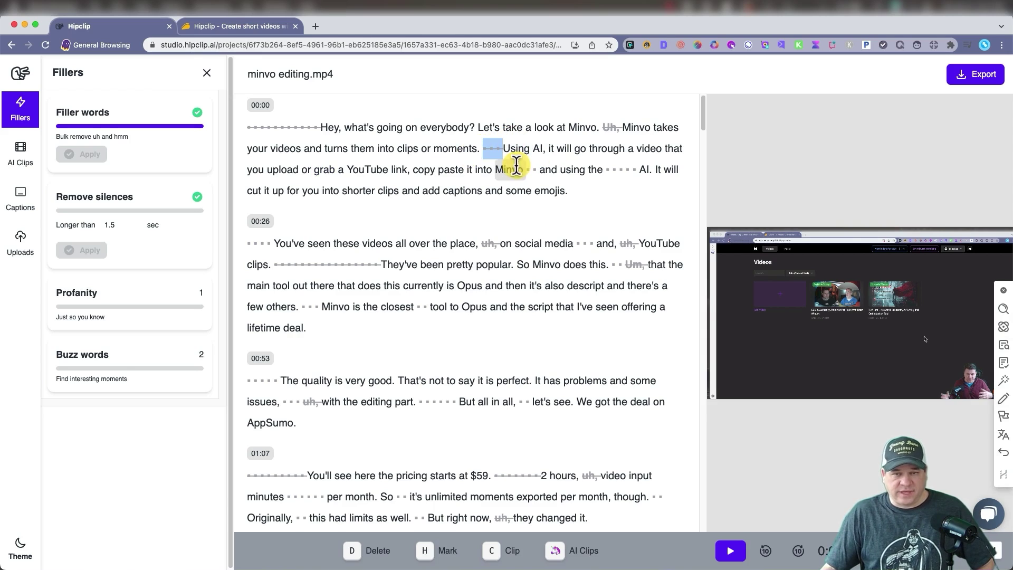
{"action": "double_click", "coordinate": [641, 243]}
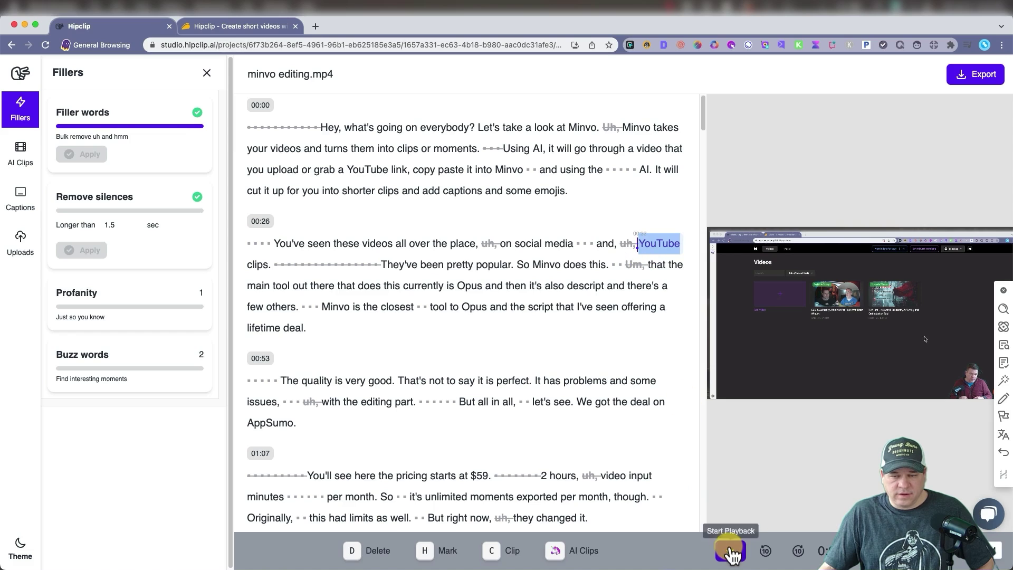
{"action": "left_click", "coordinate": [731, 551]}
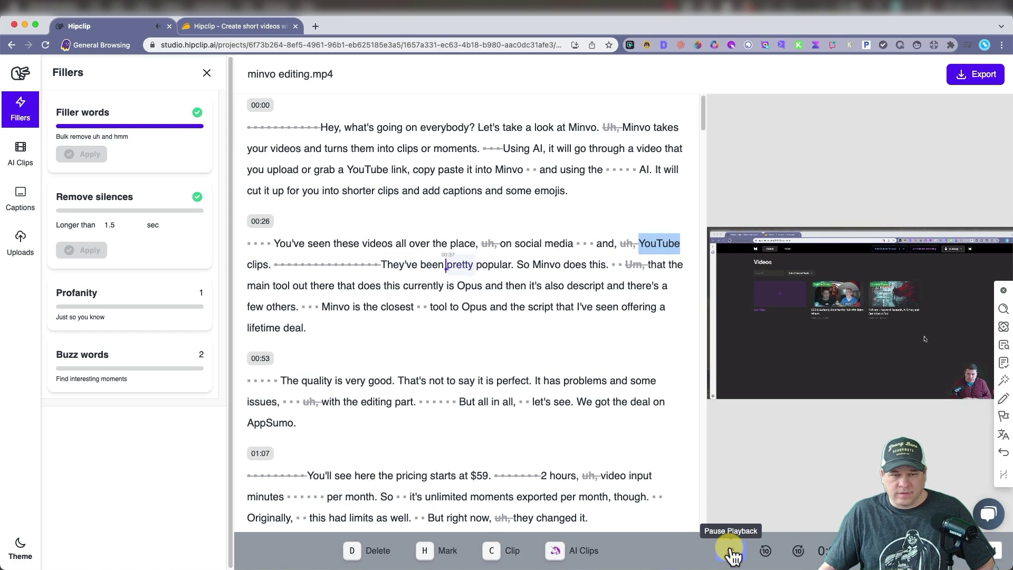
{"action": "left_click", "coordinate": [731, 551]}
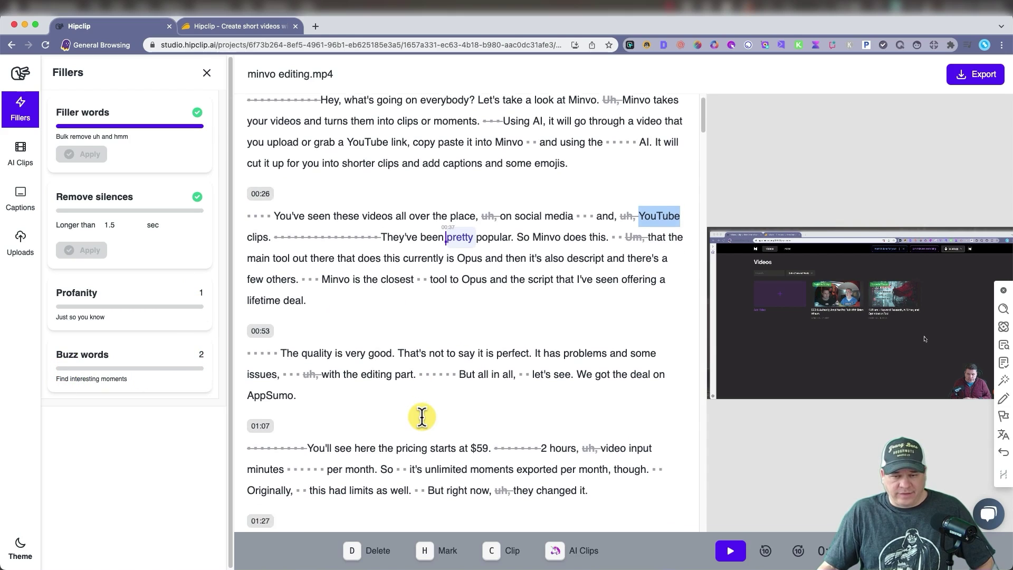
Step: Scroll through the cleaned transcript to check the filler and silence removals
{"action": "scroll", "coordinate": [469, 370], "scroll_direction": "down", "scroll_amount": 4}
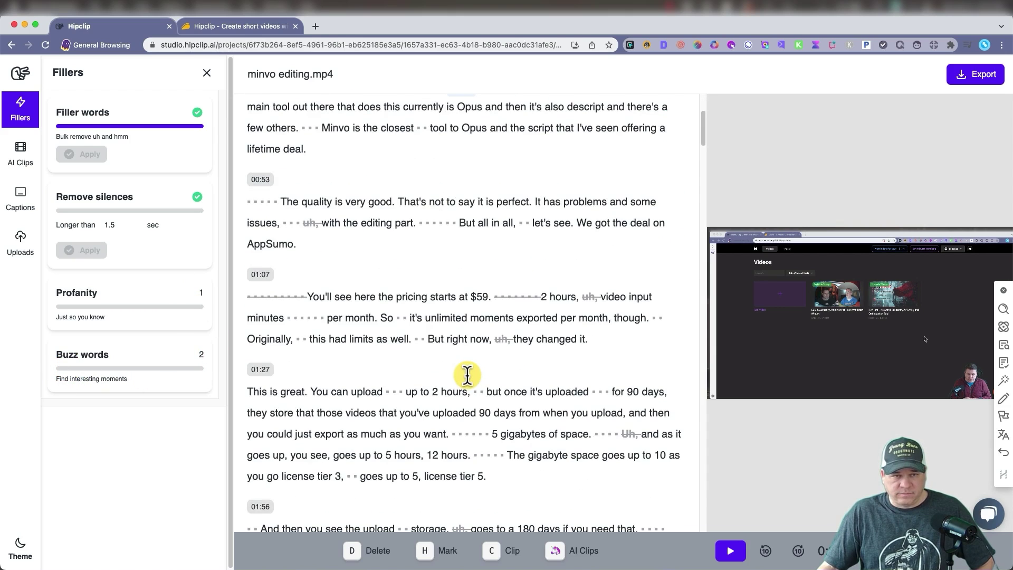
{"action": "scroll", "coordinate": [467, 376], "scroll_direction": "down", "scroll_amount": 18}
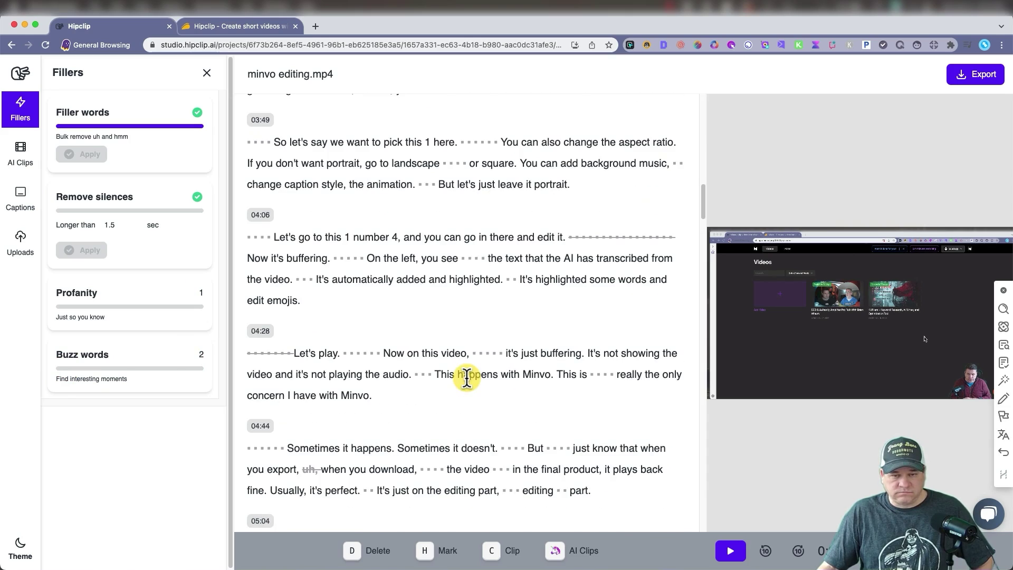
{"action": "scroll", "coordinate": [466, 375], "scroll_direction": "down", "scroll_amount": 5}
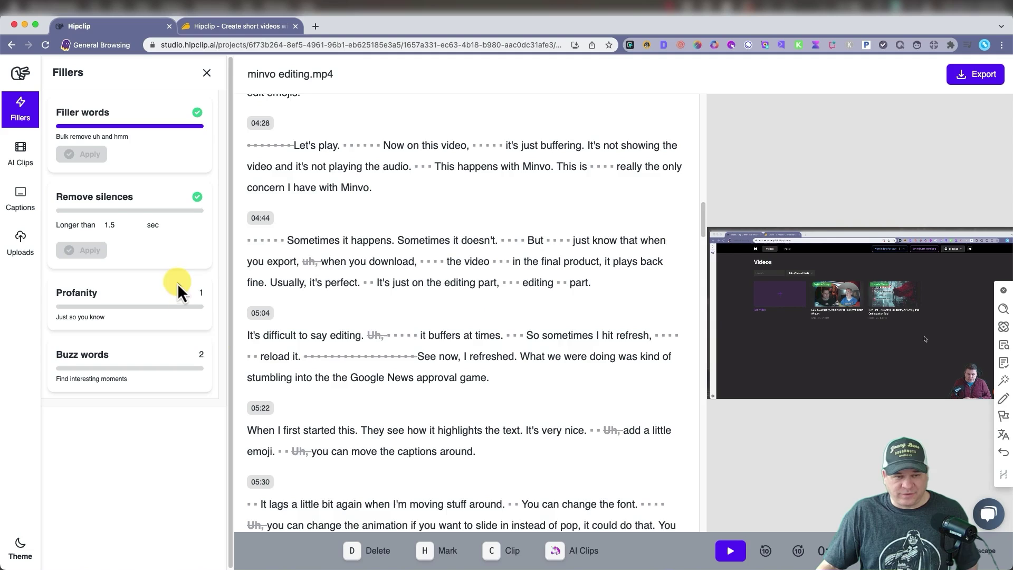
{"action": "scroll", "coordinate": [362, 332], "scroll_direction": "down", "scroll_amount": 4}
{"action": "scroll", "coordinate": [368, 319], "scroll_direction": "up", "scroll_amount": 20}
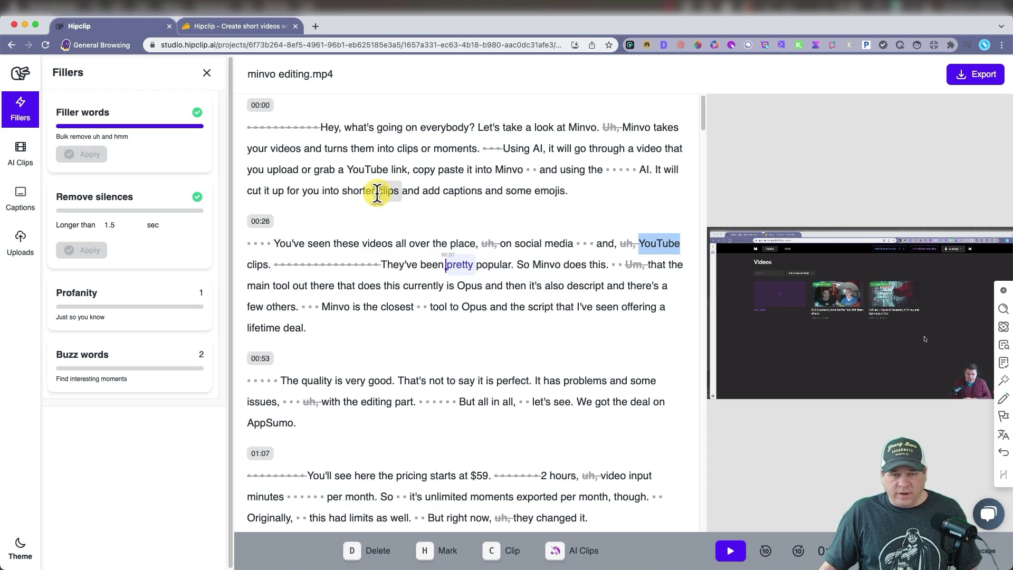
Step: Strike out "But right now," in the 01:07 paragraph so it leads straight into "they changed it."
{"action": "scroll", "coordinate": [377, 194], "scroll_direction": "down", "scroll_amount": 2}
{"action": "scroll", "coordinate": [377, 194], "scroll_direction": "down", "scroll_amount": 6}
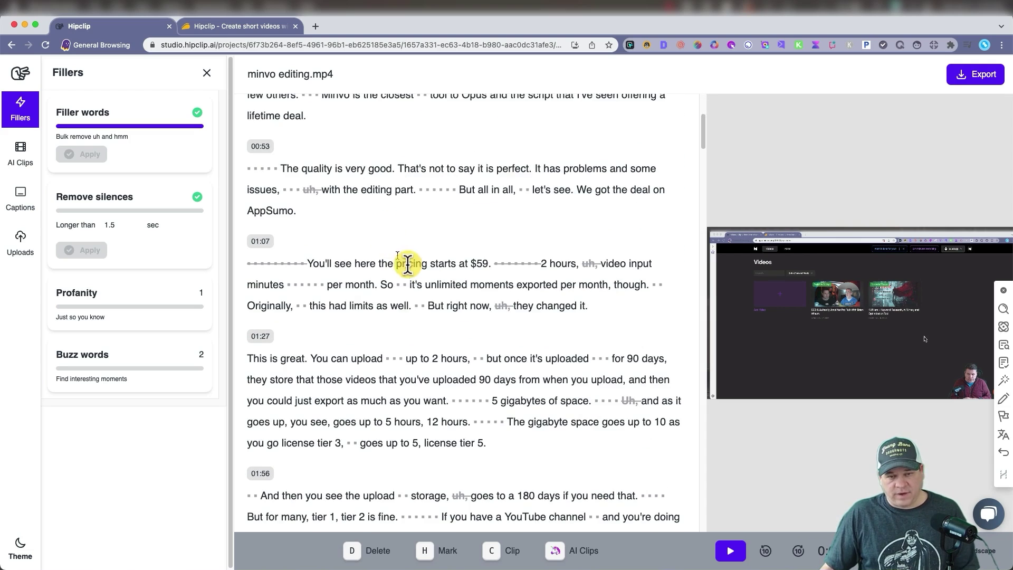
{"action": "left_click_drag", "start_coordinate": [428, 305], "coordinate": [489, 305]}
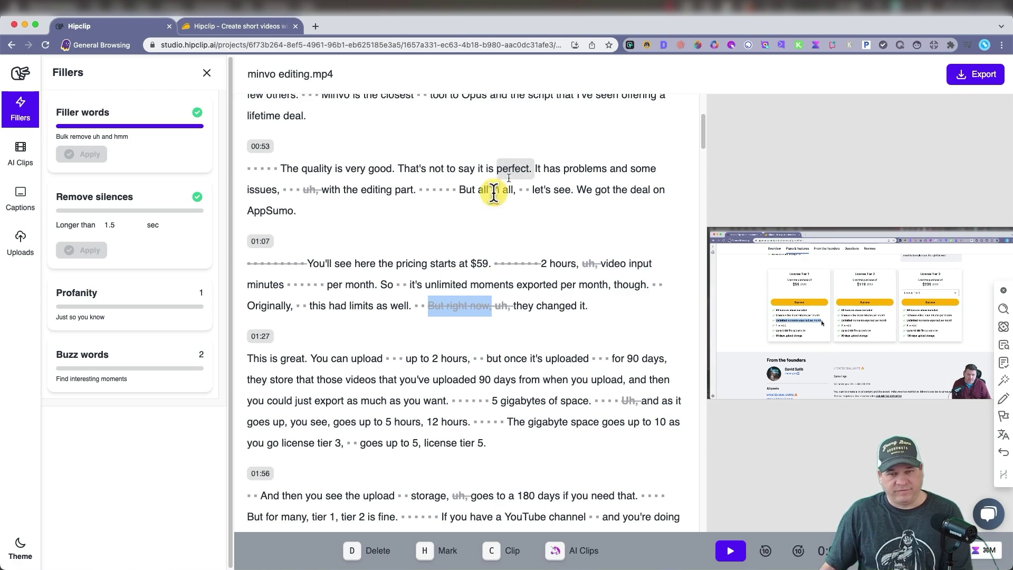
{"action": "scroll", "coordinate": [527, 332], "scroll_direction": "down", "scroll_amount": 1}
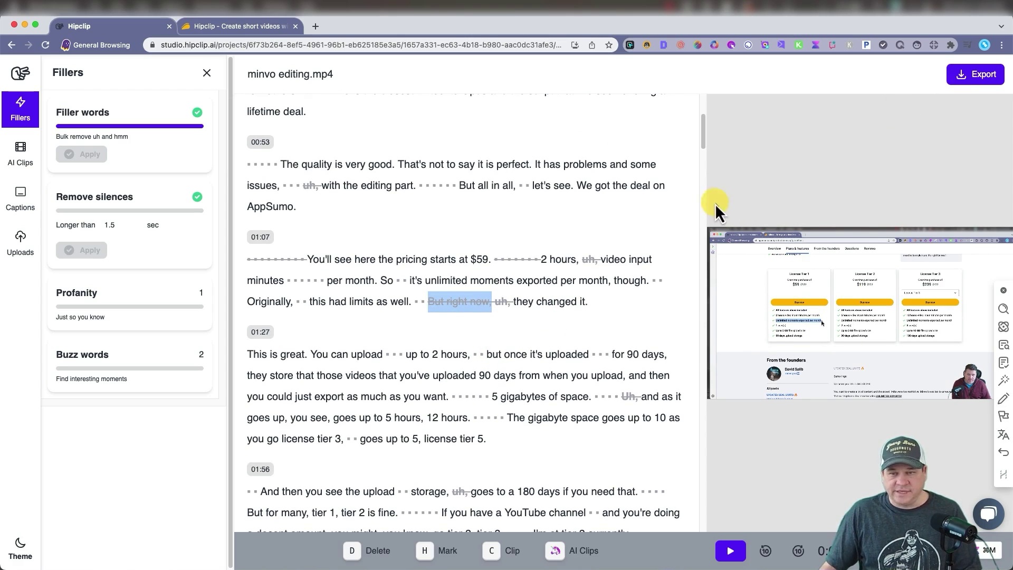
{"action": "key", "text": "Escape"}
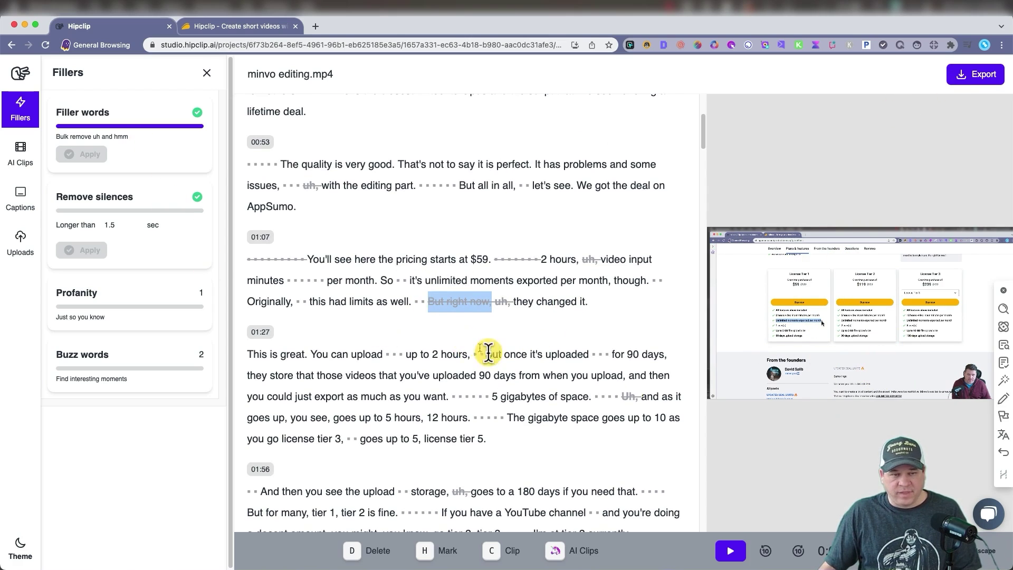
Step: Show the AI Clips list with its five suggested clips scored 80–100
{"action": "left_click", "coordinate": [19, 159]}
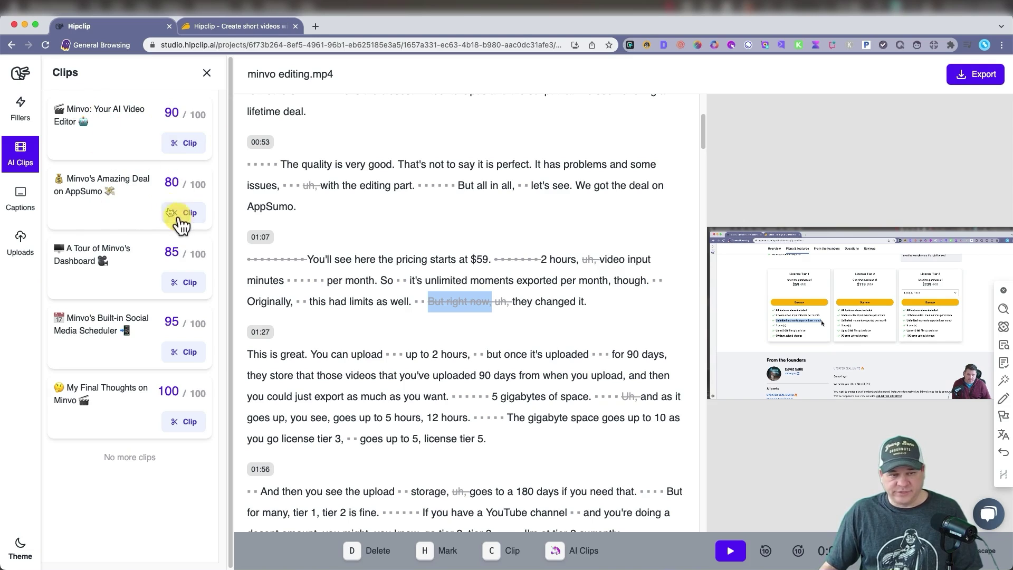
Step: Add captions in the Bebas Neue style and preview them, pausing at 0:01:31
{"action": "left_click", "coordinate": [19, 195]}
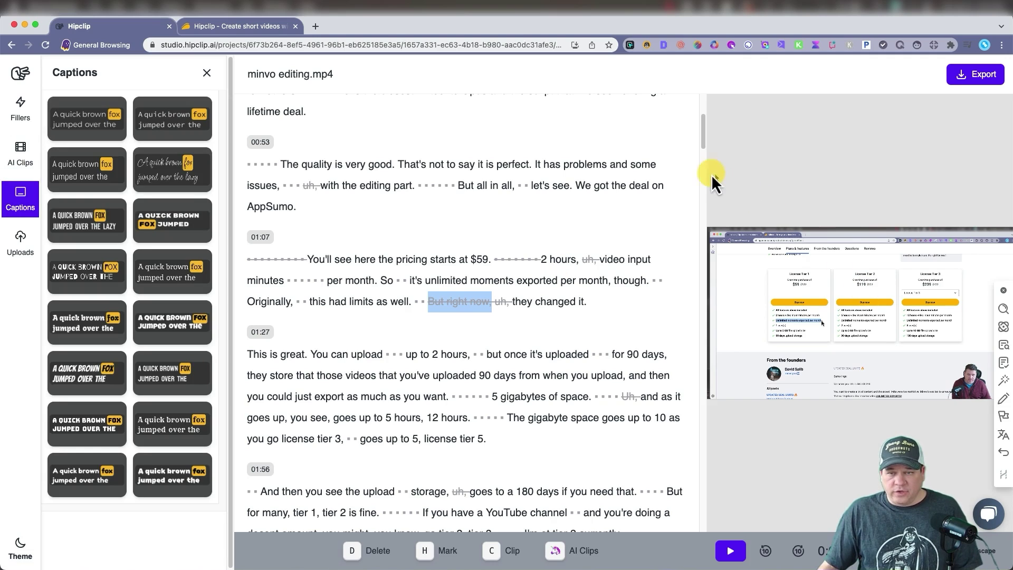
{"action": "mouse_move", "coordinate": [84, 127]}
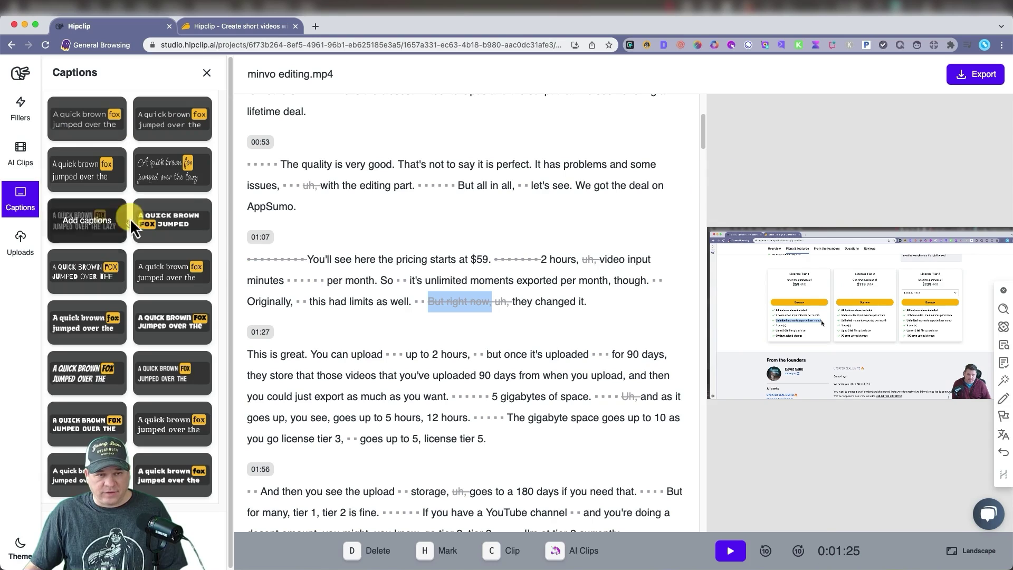
{"action": "left_click", "coordinate": [84, 221]}
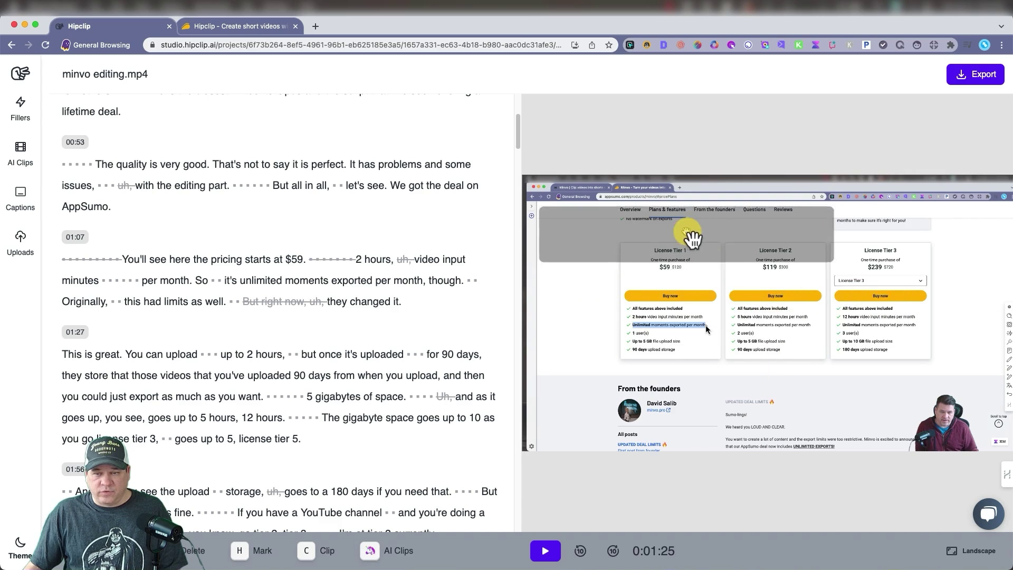
{"action": "left_click", "coordinate": [779, 335]}
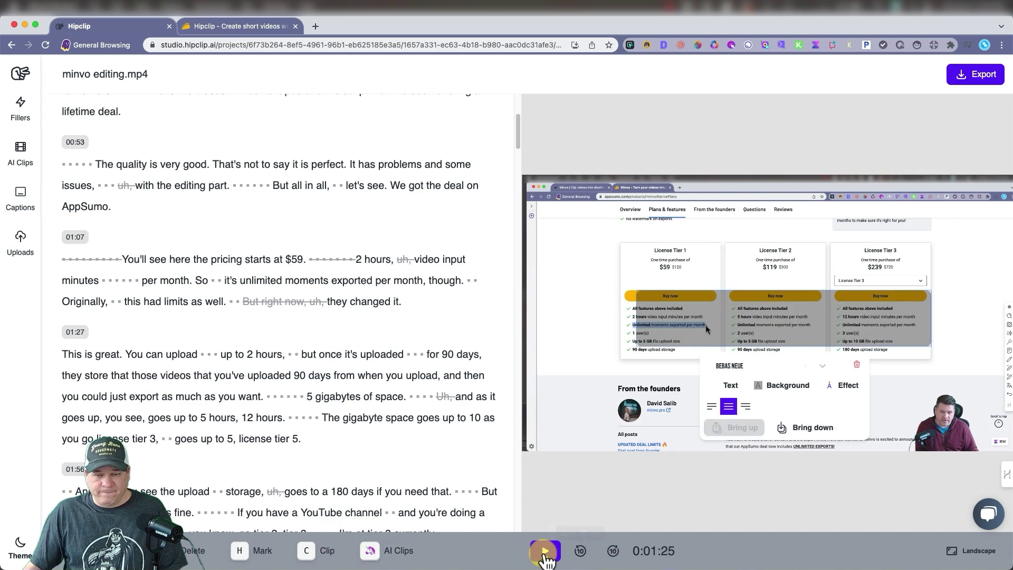
{"action": "left_click", "coordinate": [543, 558]}
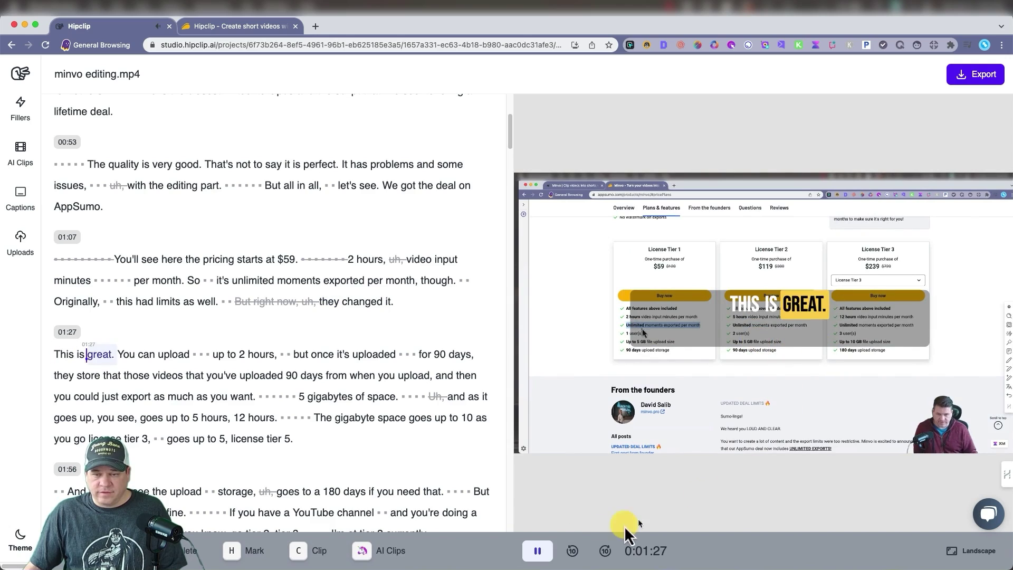
{"action": "left_click", "coordinate": [545, 557]}
Step: Move the caption box higher over the frame and enlarge it to show four lines
{"action": "left_click_drag", "start_coordinate": [810, 333], "coordinate": [796, 289]}
{"action": "left_click", "coordinate": [796, 289]}
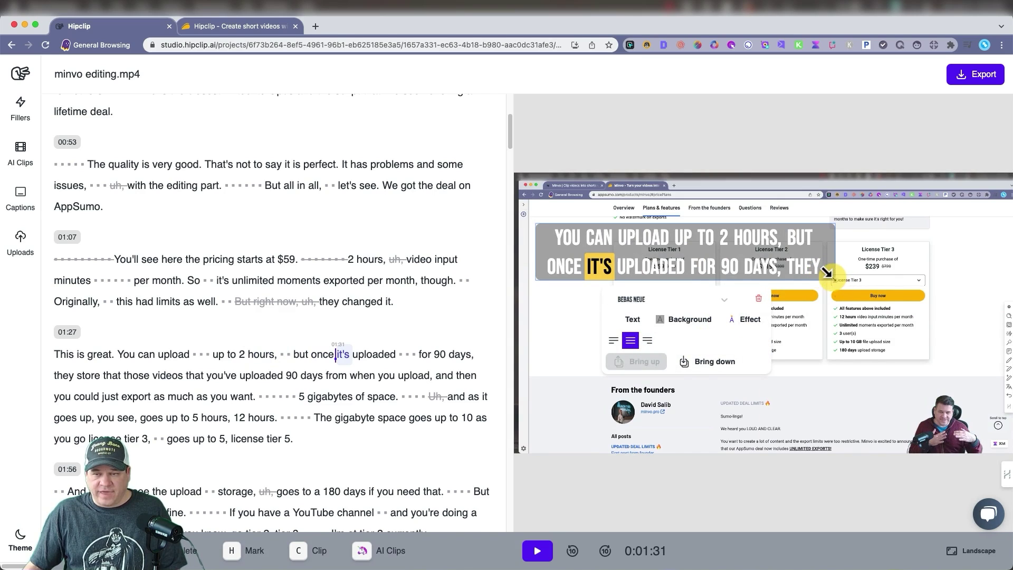
{"action": "left_click_drag", "start_coordinate": [826, 272], "coordinate": [978, 465]}
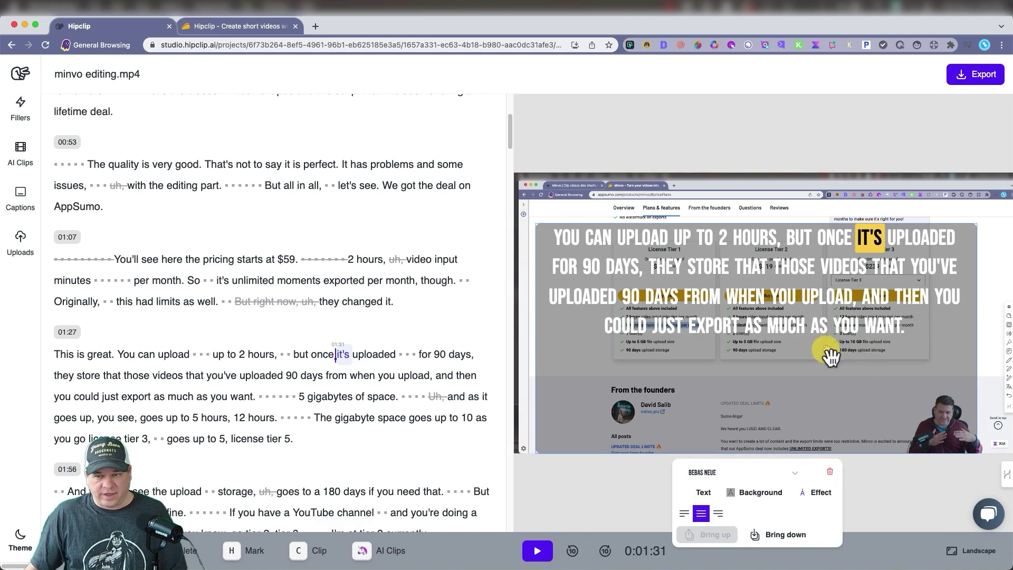
{"action": "mouse_move", "coordinate": [830, 357]}
{"action": "left_mouse_down"}
{"action": "mouse_move", "coordinate": [824, 338]}
{"action": "mouse_move", "coordinate": [835, 344]}
{"action": "left_mouse_up"}
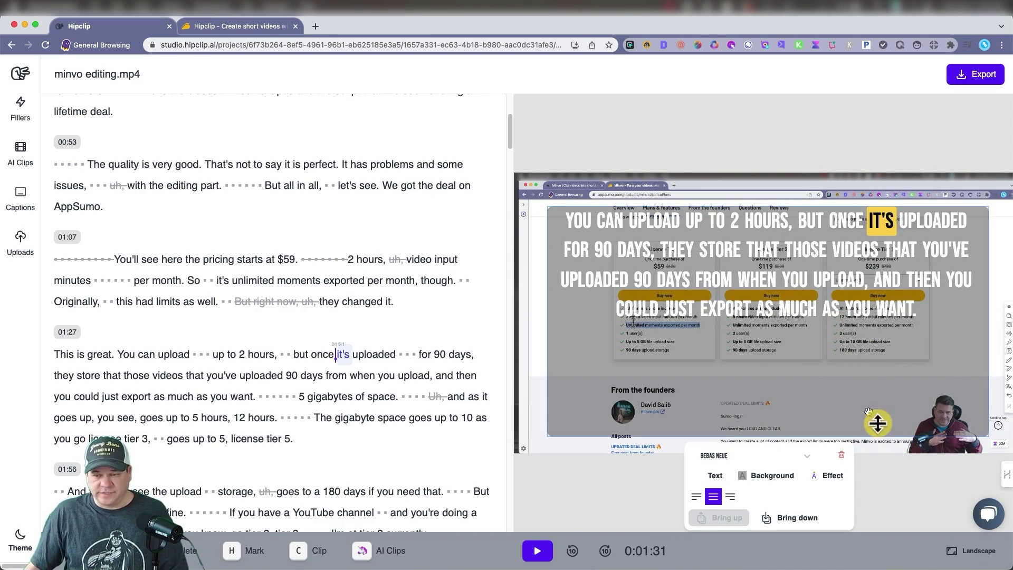
Step: Try the portrait layout with the caption repositioned, then switch back to landscape
{"action": "left_click", "coordinate": [977, 554]}
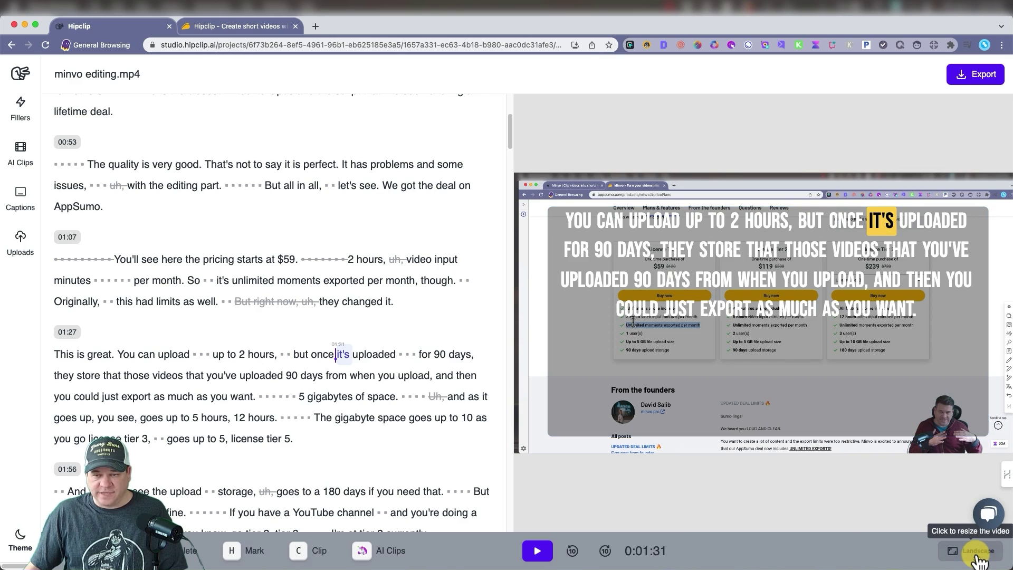
{"action": "left_click", "coordinate": [969, 485]}
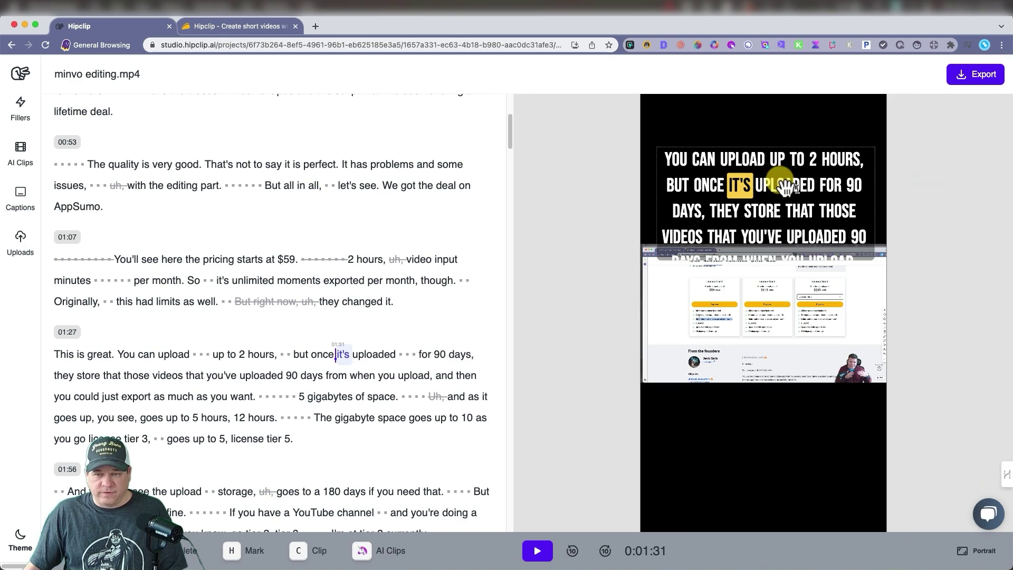
{"action": "left_click", "coordinate": [790, 180]}
{"action": "left_click_drag", "start_coordinate": [790, 181], "coordinate": [774, 538]}
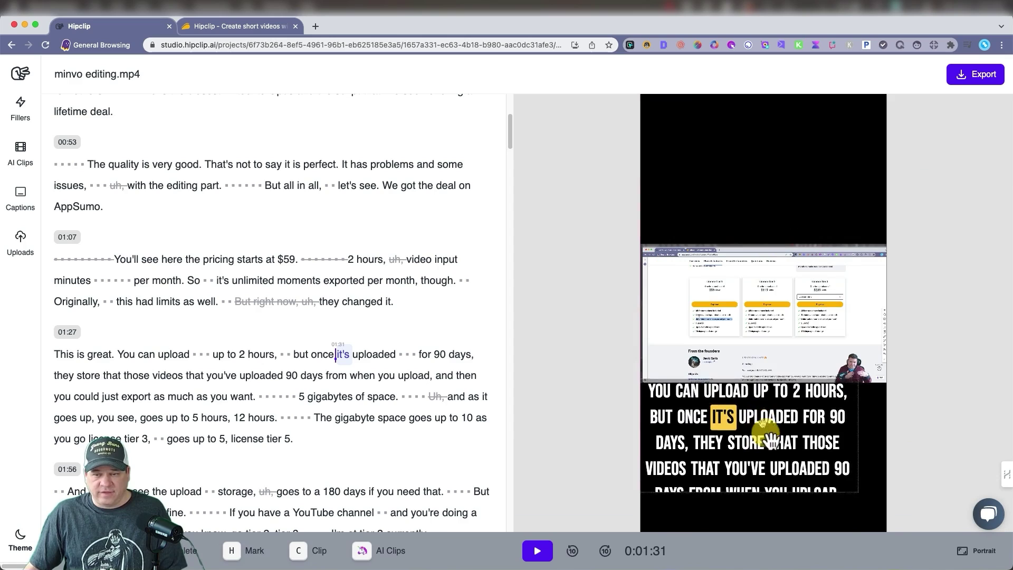
{"action": "left_click", "coordinate": [976, 551]}
{"action": "left_click", "coordinate": [971, 516]}
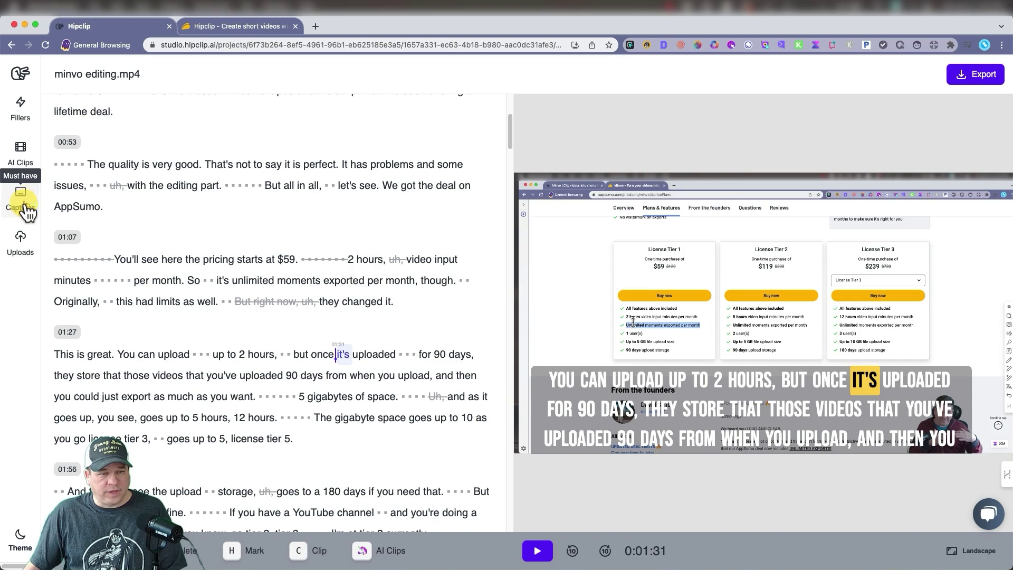
Step: Go to the Fillers panel via Uploads and delete the caption from the video
{"action": "left_click", "coordinate": [21, 242]}
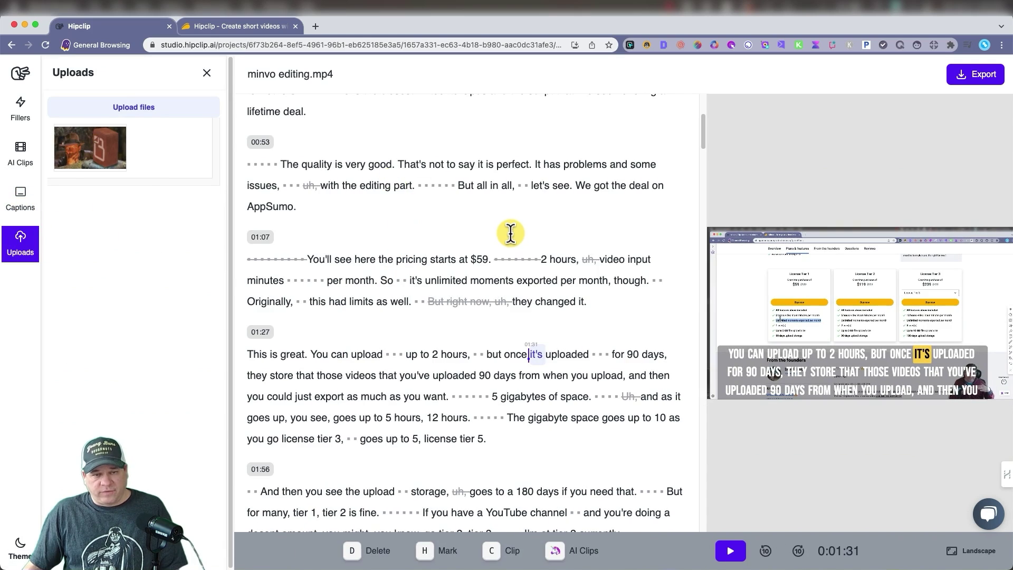
{"action": "left_click", "coordinate": [20, 108]}
{"action": "left_click", "coordinate": [847, 390]}
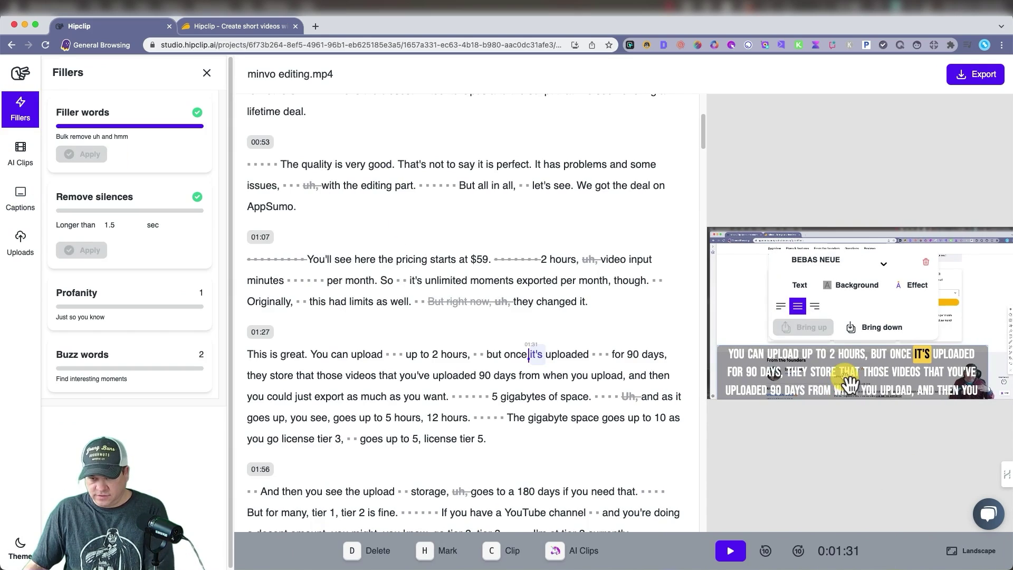
{"action": "left_click", "coordinate": [926, 417]}
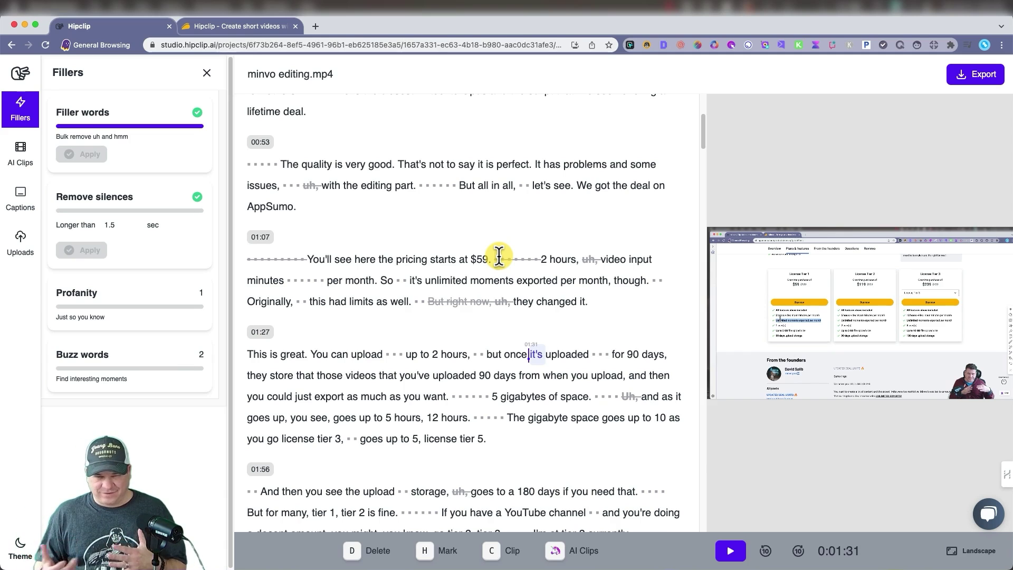
Step: Select the 02:36 passage beginning "You can upload the video file"
{"action": "scroll", "coordinate": [498, 257], "scroll_direction": "down", "scroll_amount": 10}
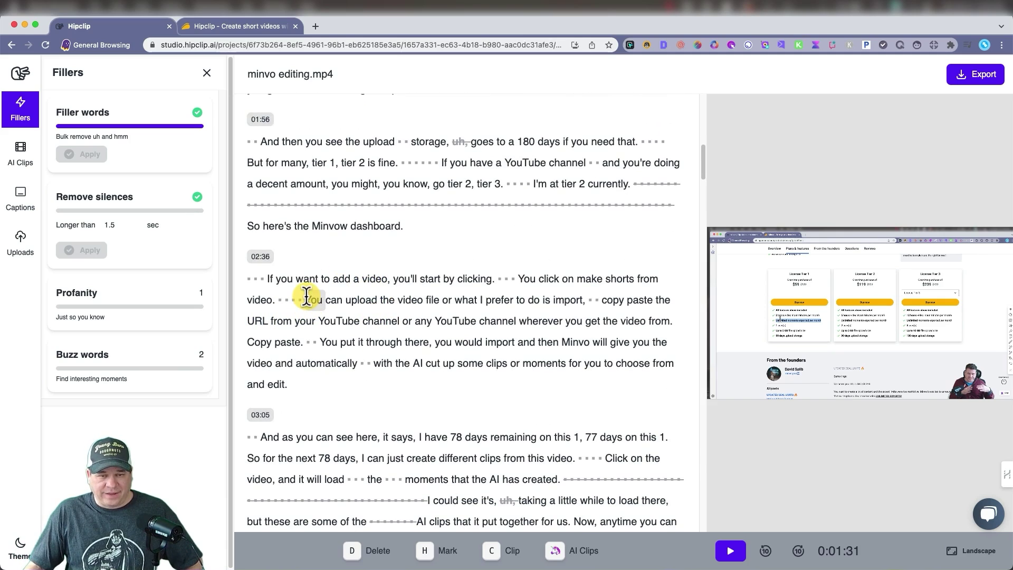
{"action": "left_click_drag", "start_coordinate": [307, 296], "coordinate": [272, 363]}
Step: Create a clip named "Test" from the selected upload-and-import passage
{"action": "left_click", "coordinate": [491, 550]}
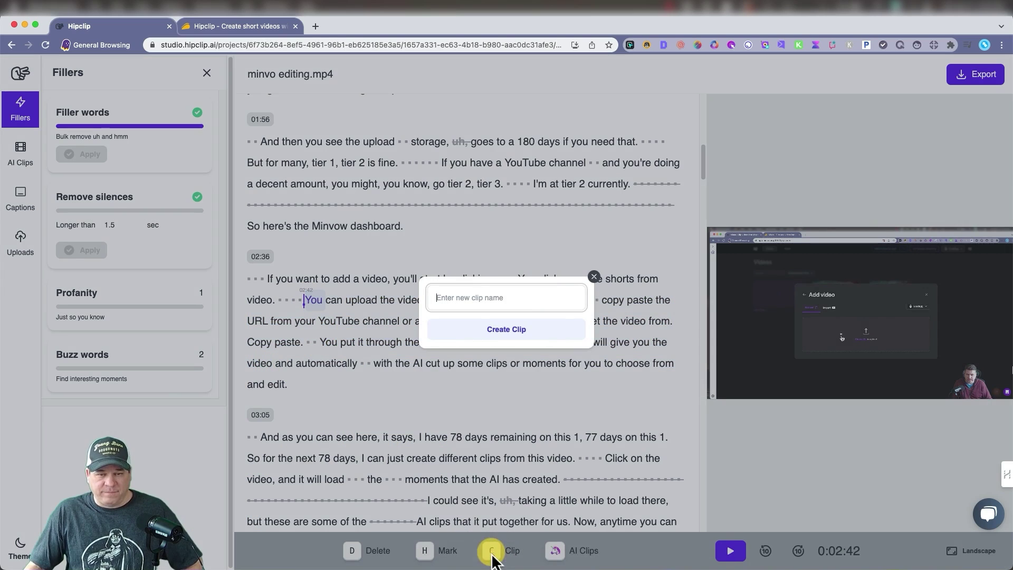
{"action": "type", "text": "Test"}
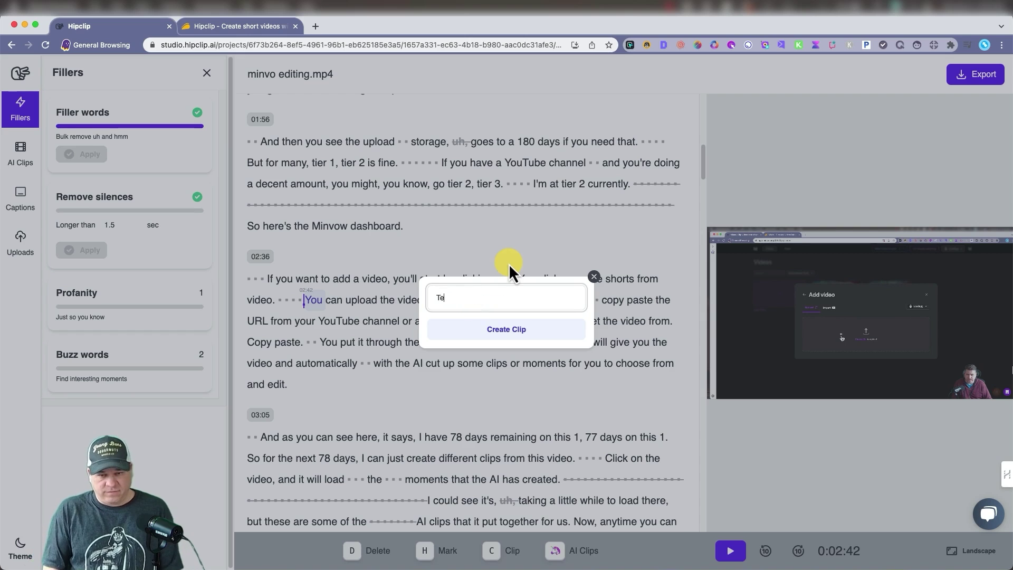
{"action": "left_click", "coordinate": [509, 334]}
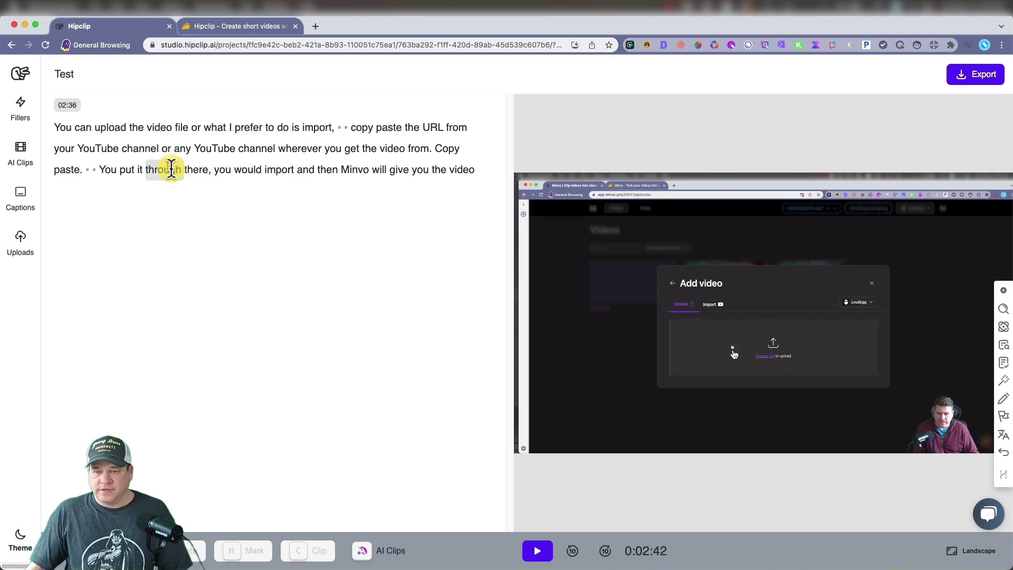
Step: Correct the second "YouTube" in the Test clip's transcript to read "Poop"
{"action": "left_click", "coordinate": [542, 549]}
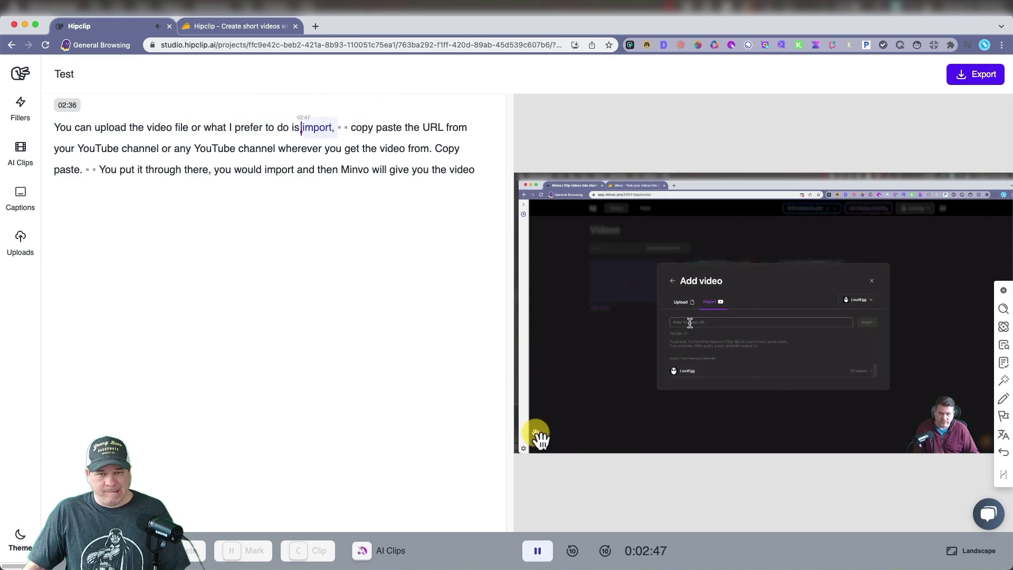
{"action": "left_click", "coordinate": [538, 551]}
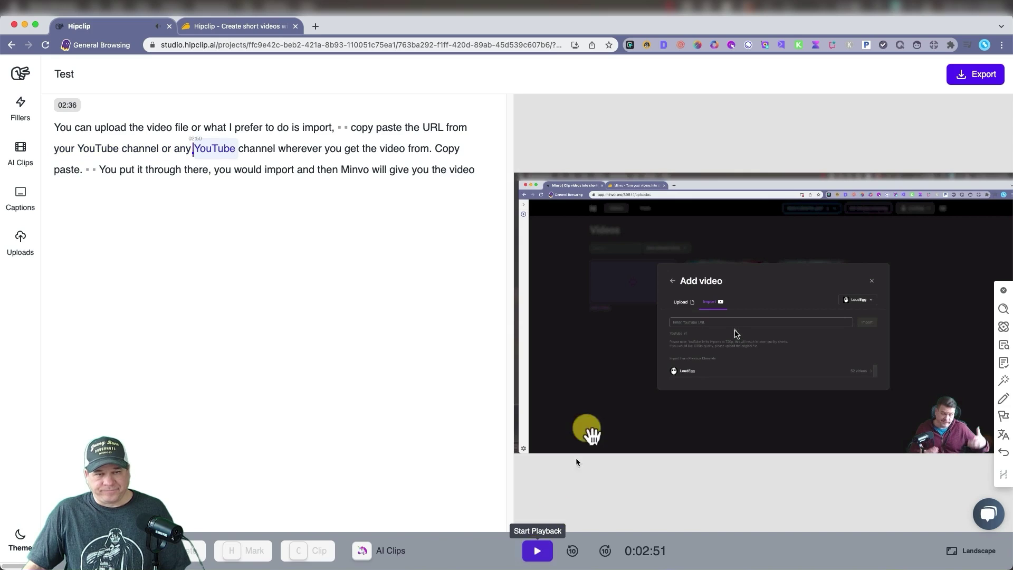
{"action": "double_click", "coordinate": [216, 148]}
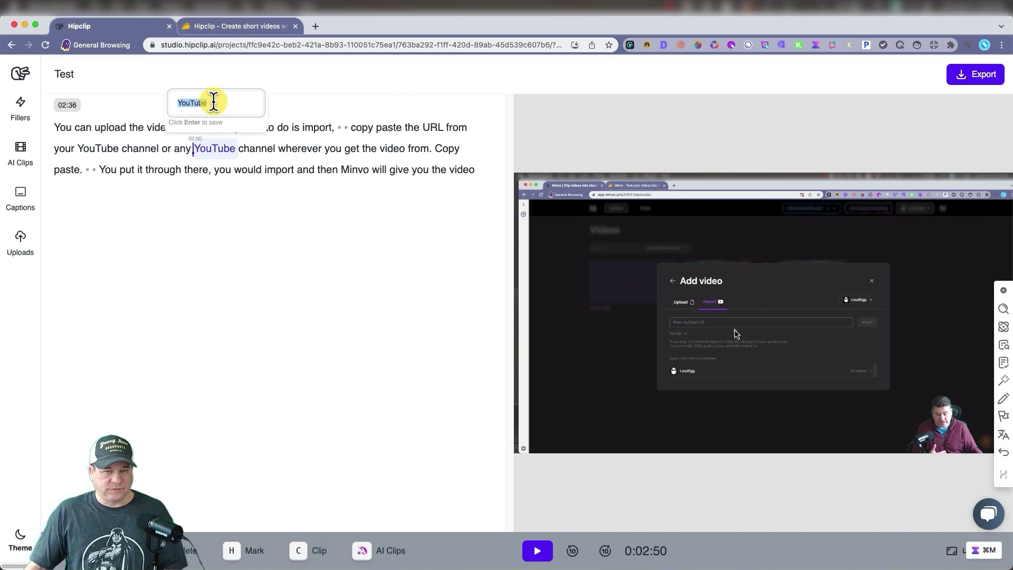
{"action": "type", "text": "Poop"}
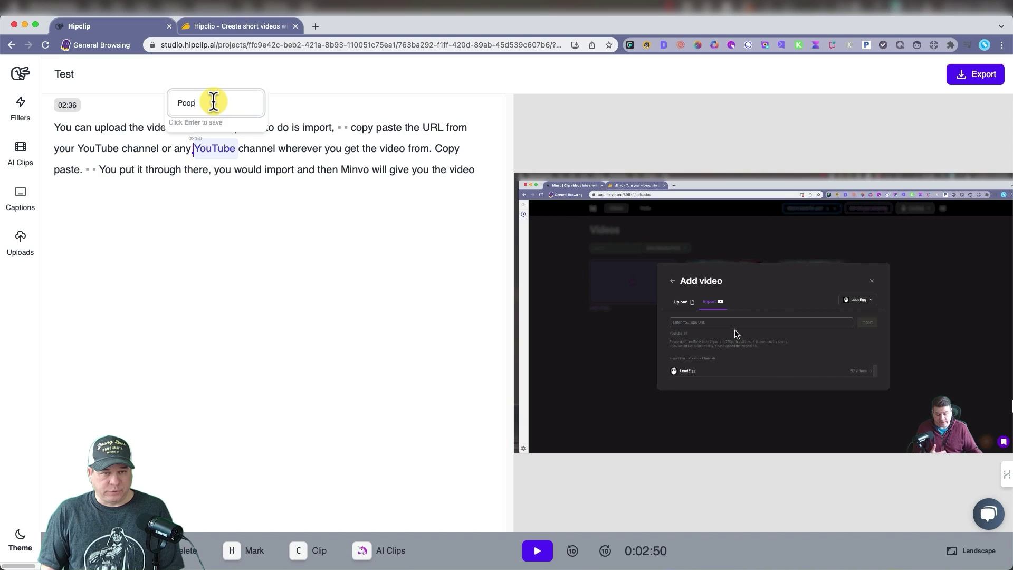
{"action": "key", "text": "Return"}
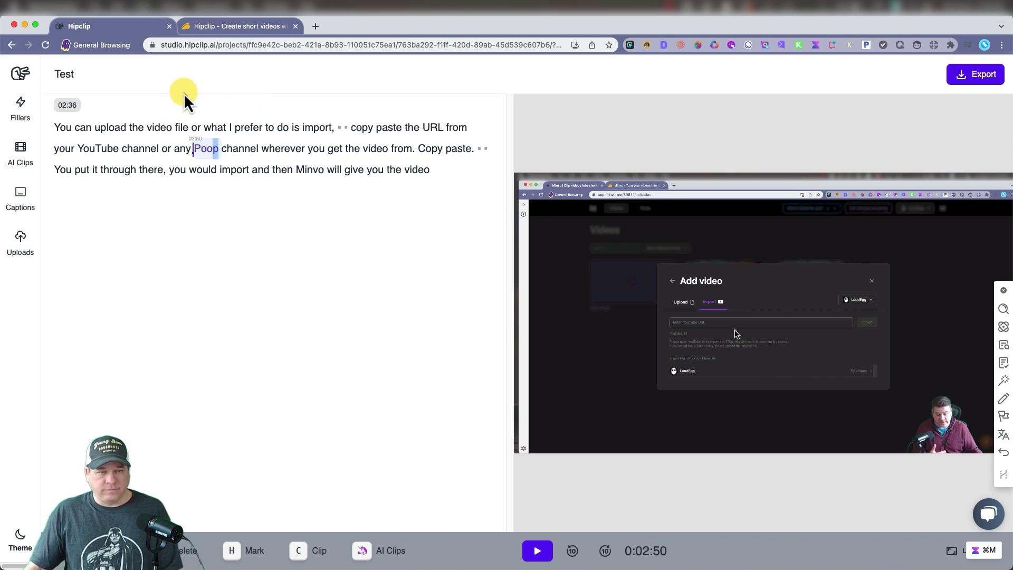
Step: Apply a caption style preset to the Test clip, move the caption lower, and check playback
{"action": "left_click", "coordinate": [21, 205]}
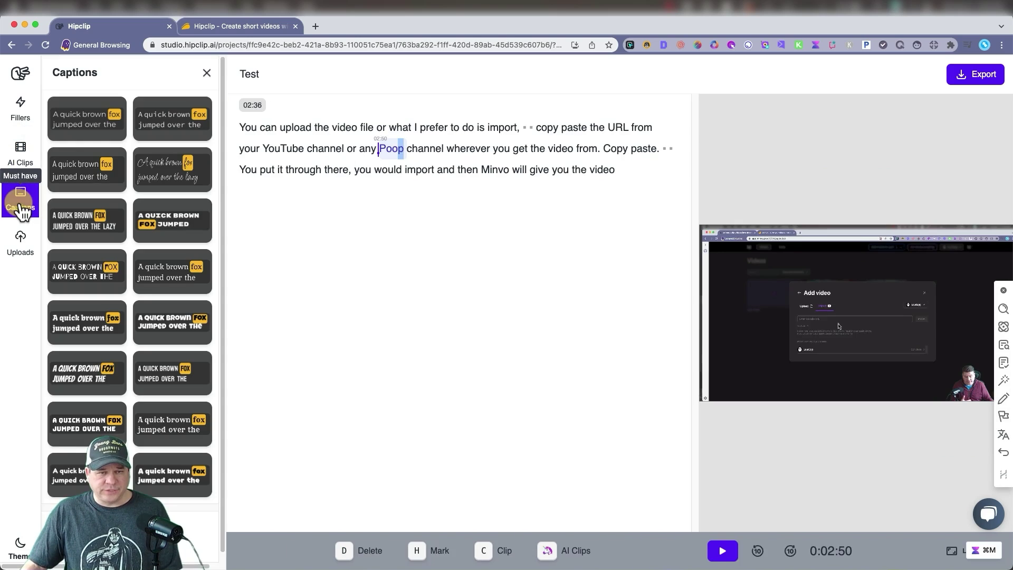
{"action": "left_click", "coordinate": [100, 171]}
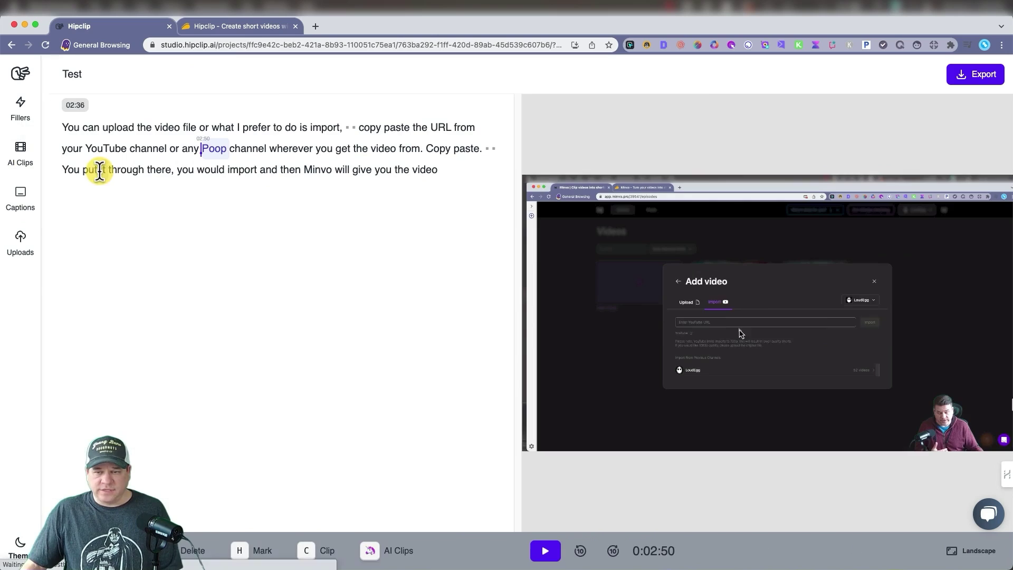
{"action": "left_click_drag", "start_coordinate": [765, 323], "coordinate": [769, 389]}
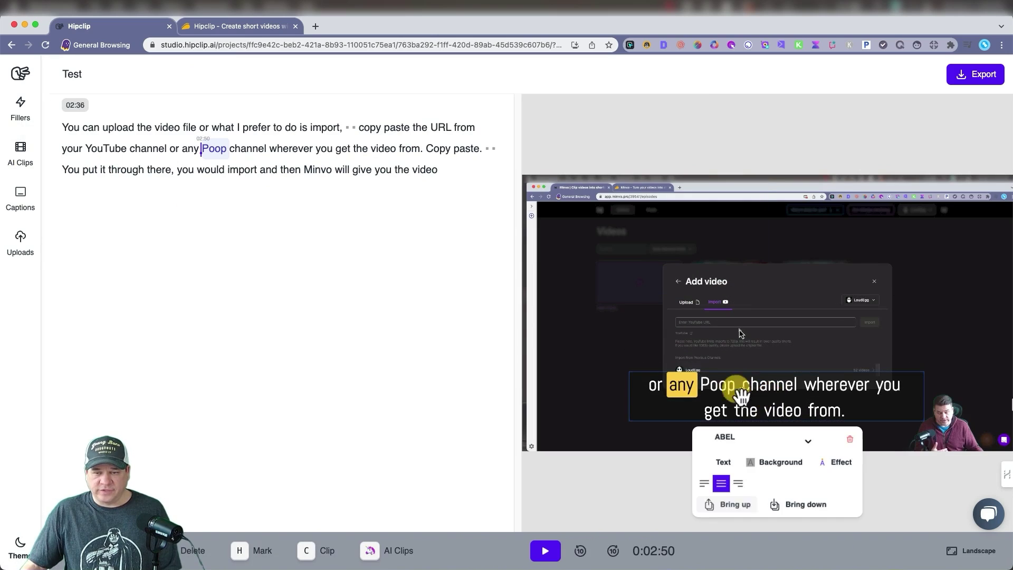
{"action": "left_click", "coordinate": [617, 494]}
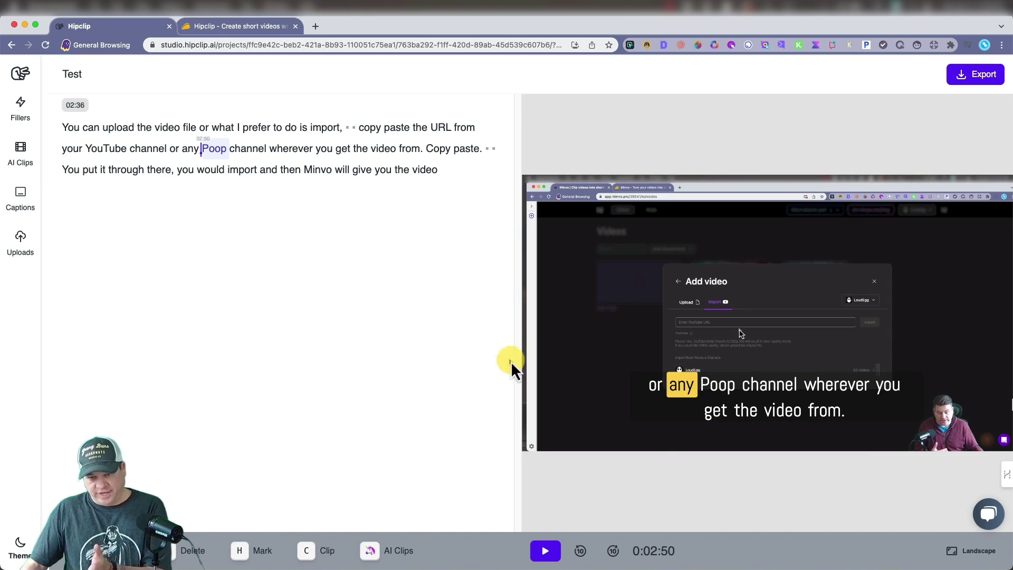
{"action": "left_click", "coordinate": [549, 558]}
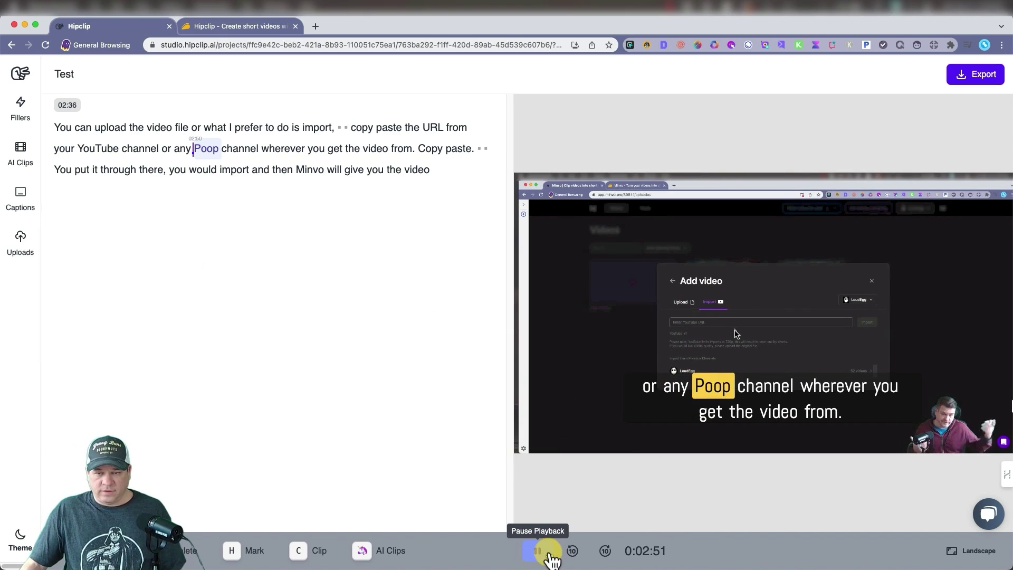
{"action": "left_click", "coordinate": [549, 557]}
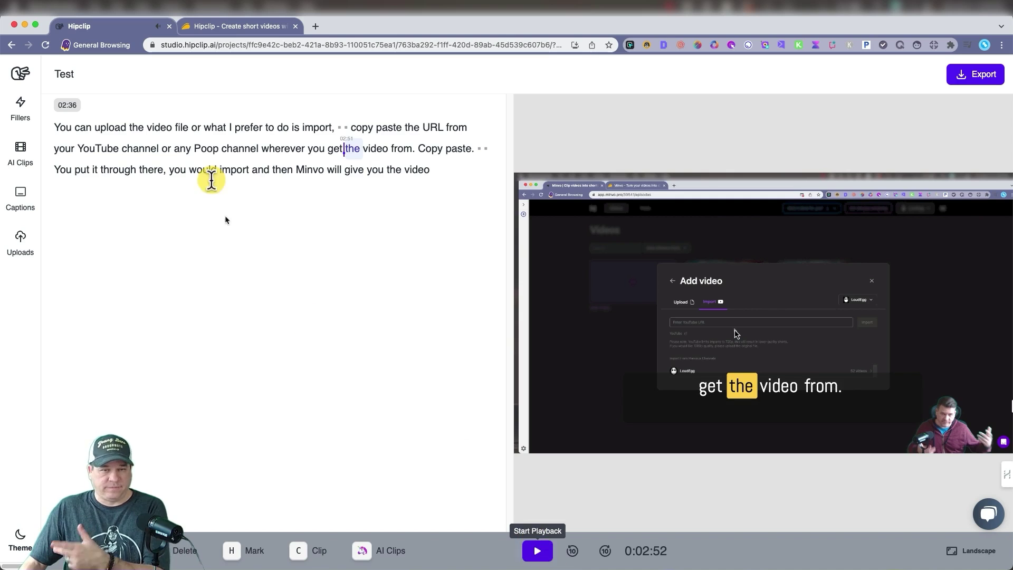
{"action": "left_click", "coordinate": [669, 304]}
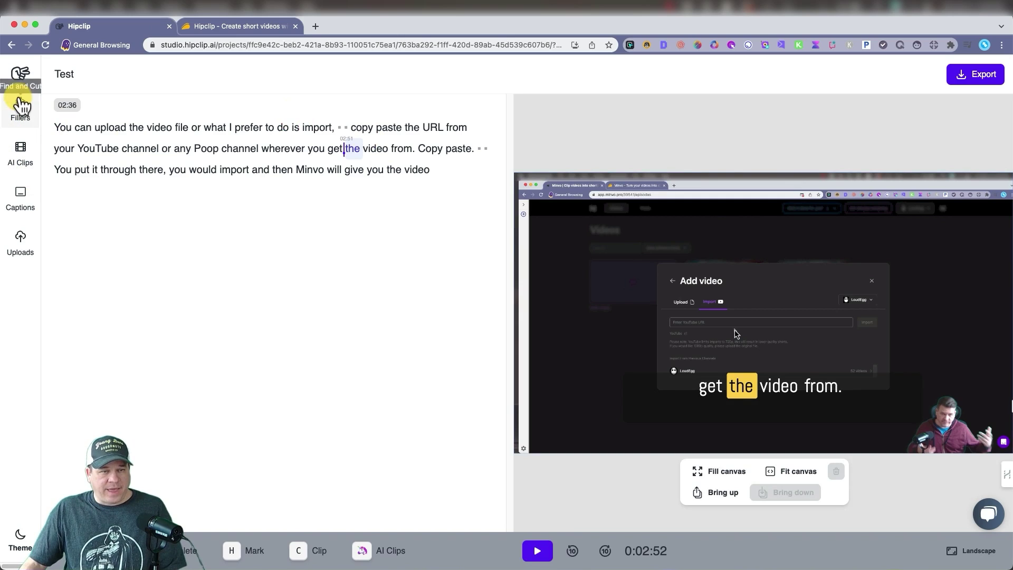
Step: Return to My files and reopen the minvo editing.mp4 project
{"action": "left_click", "coordinate": [17, 74]}
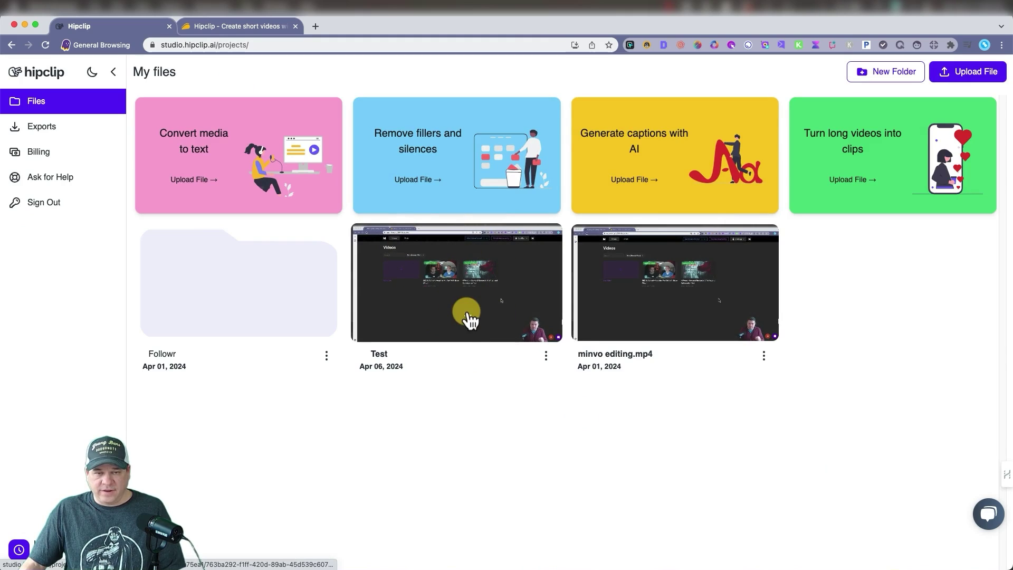
{"action": "left_click", "coordinate": [671, 295]}
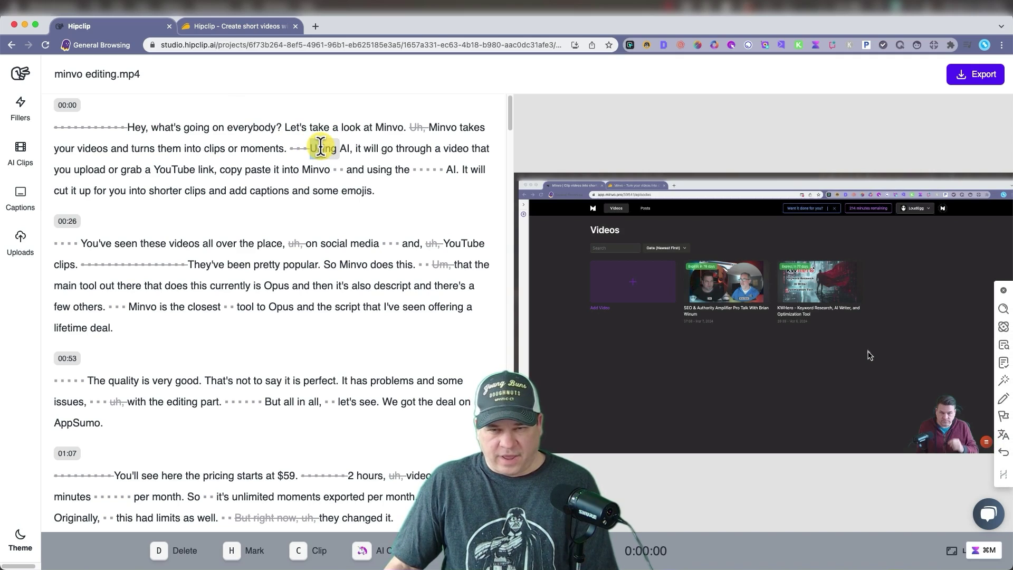
{"action": "double_click", "coordinate": [321, 148]}
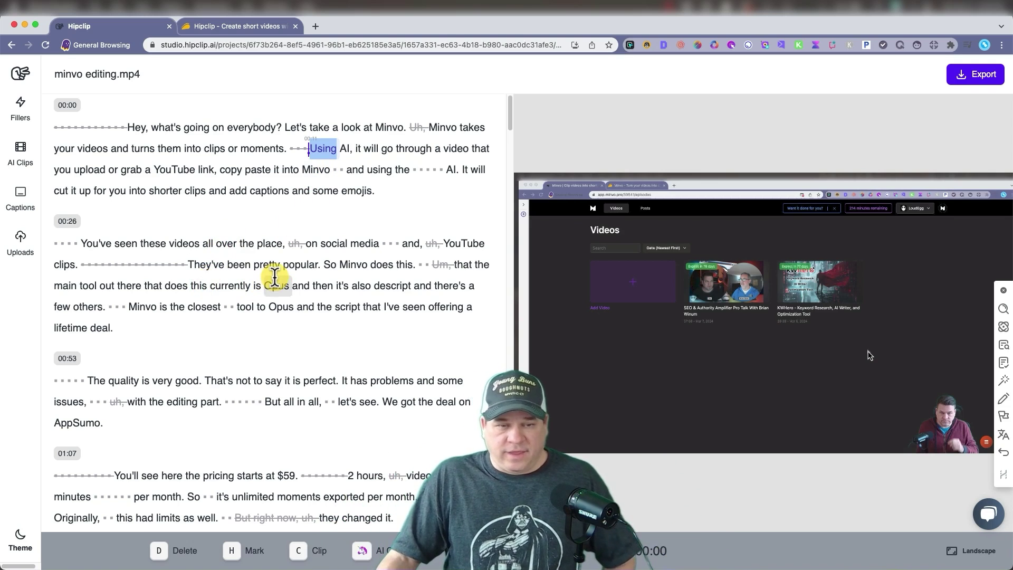
Step: Select the passage from "great." to "you've", show caption presets, and toggle the dark theme off again
{"action": "scroll", "coordinate": [274, 275], "scroll_direction": "down", "scroll_amount": 6}
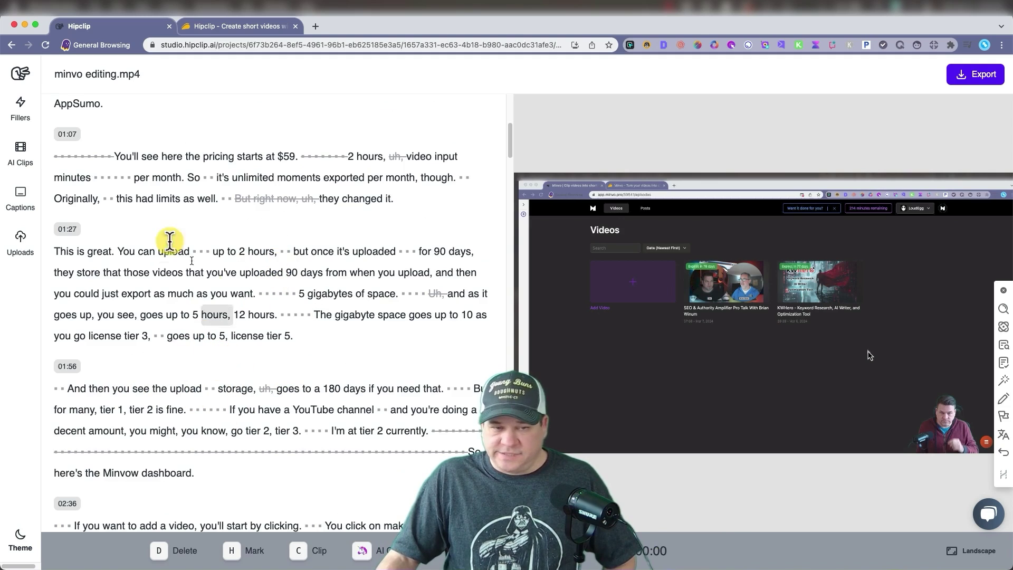
{"action": "left_click_drag", "start_coordinate": [88, 251], "coordinate": [236, 272]}
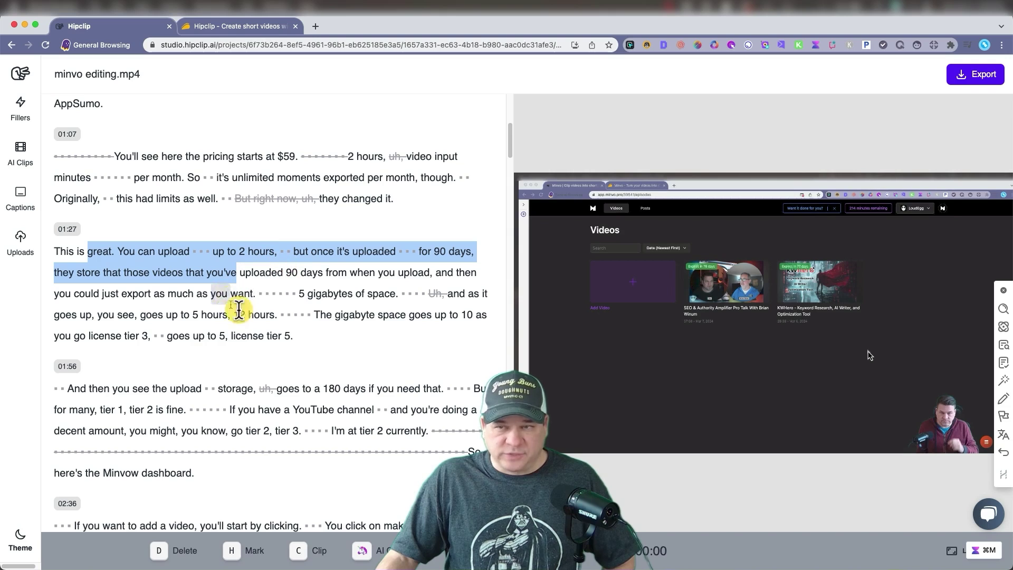
{"action": "left_click", "coordinate": [20, 196]}
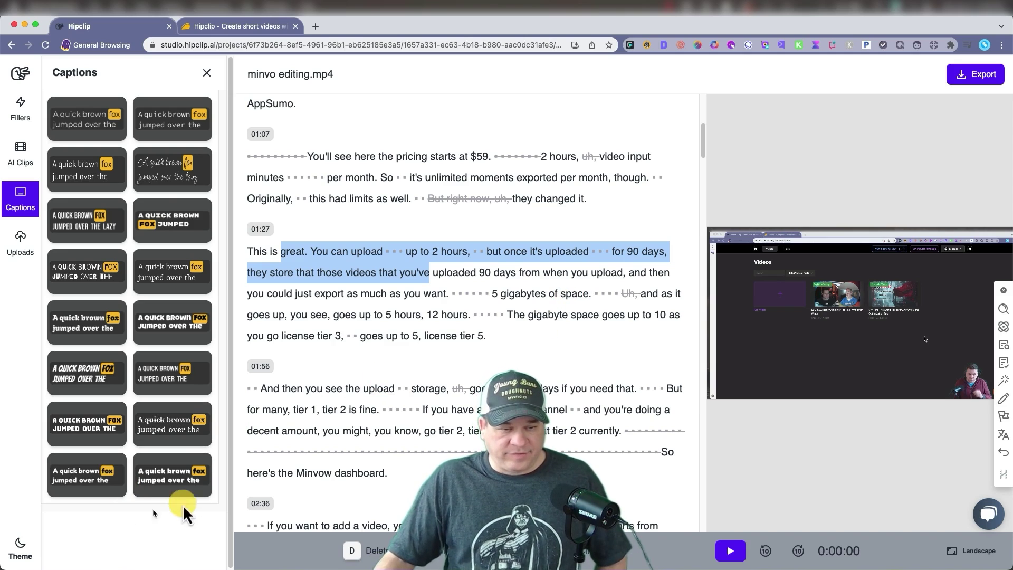
{"action": "left_click", "coordinate": [21, 549]}
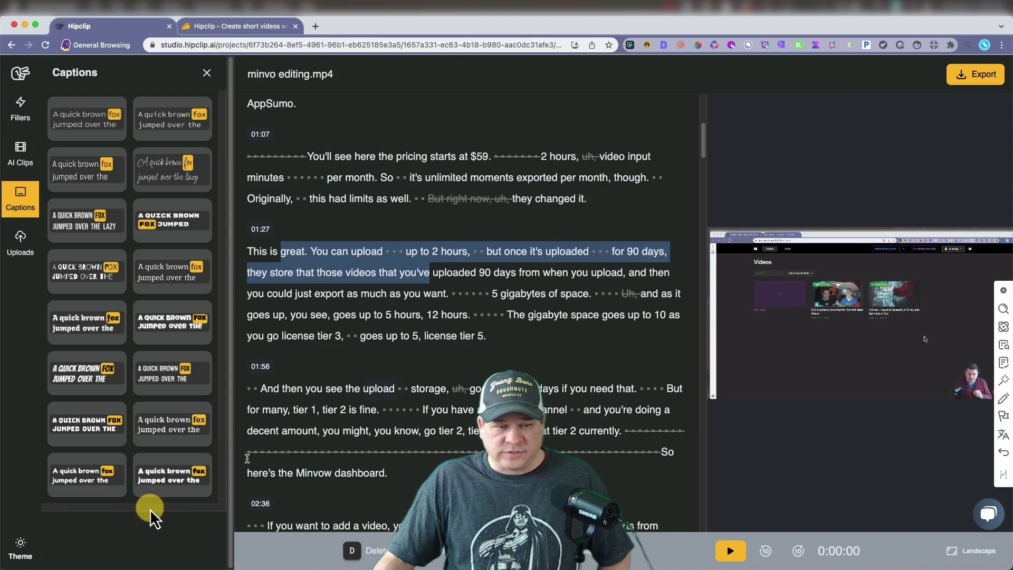
{"action": "left_click", "coordinate": [21, 546]}
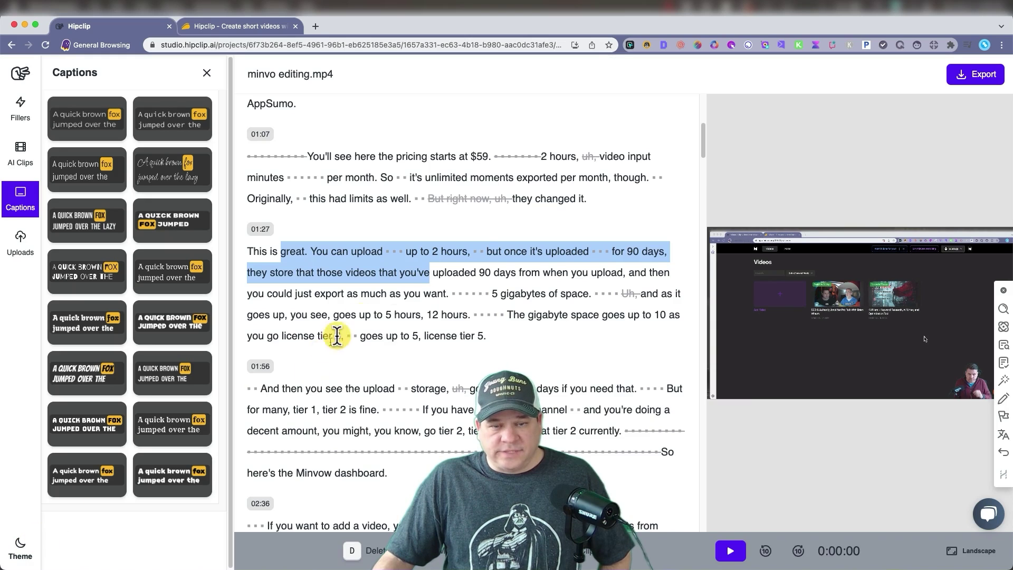